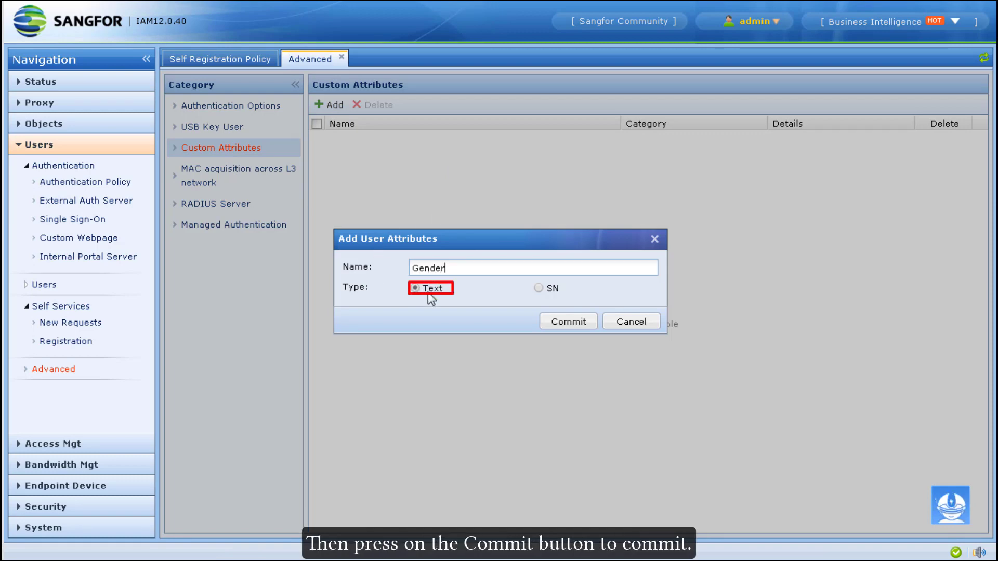
Step: Commit the new Text-type custom user attribute named Gender
click(586, 324)
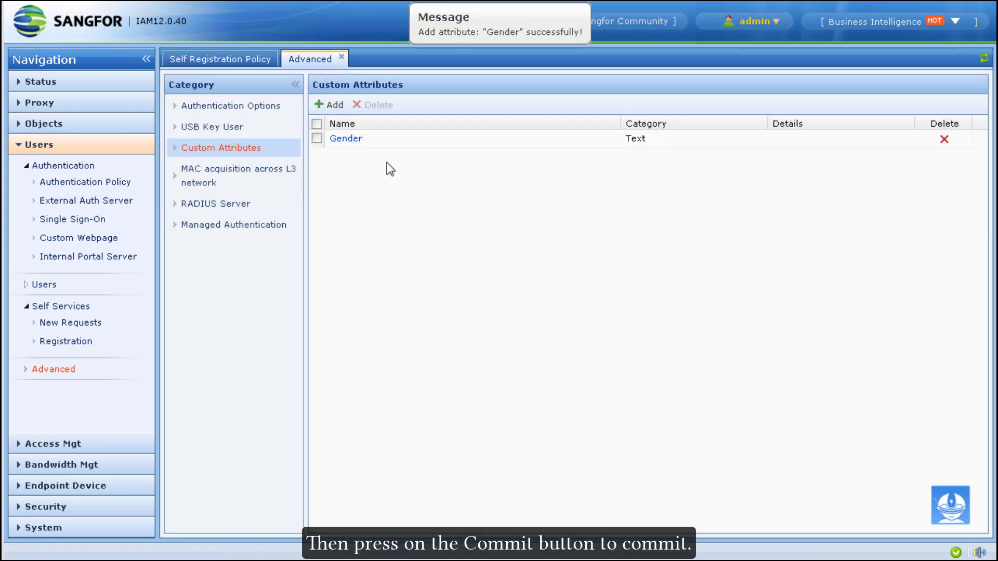
Step: Add a required Gender field with default value Male to the registration form
click(214, 59)
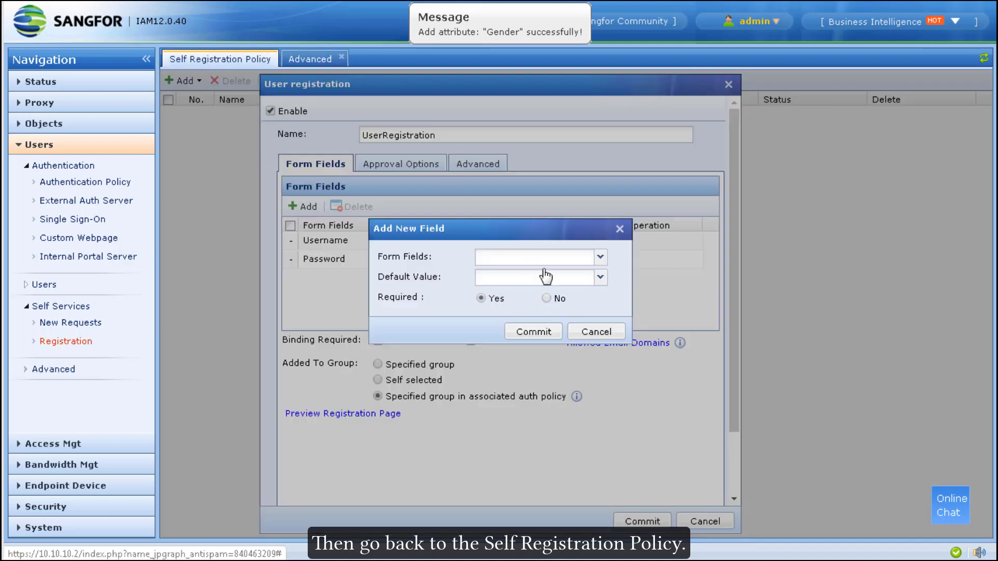
click(563, 259)
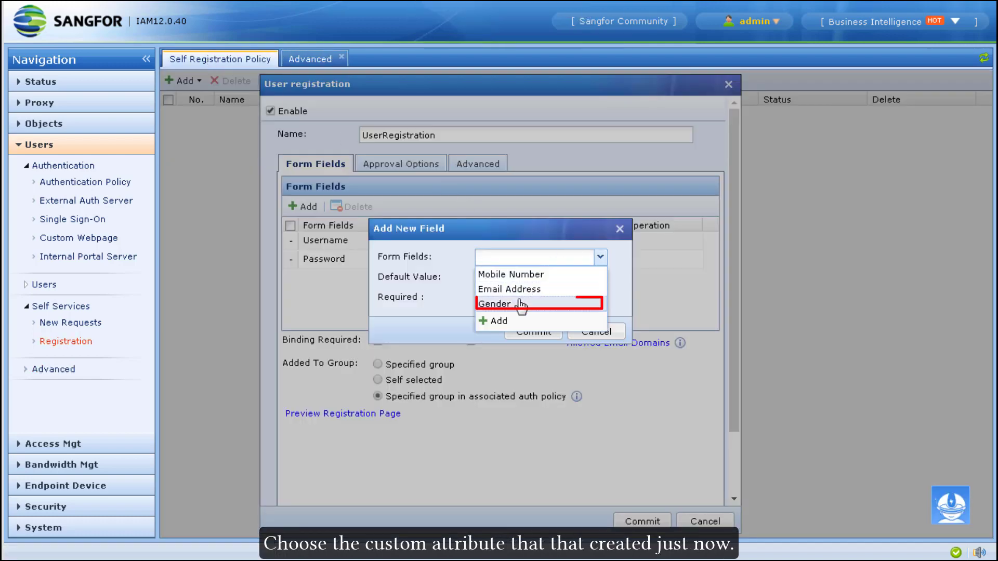
click(520, 304)
click(519, 276)
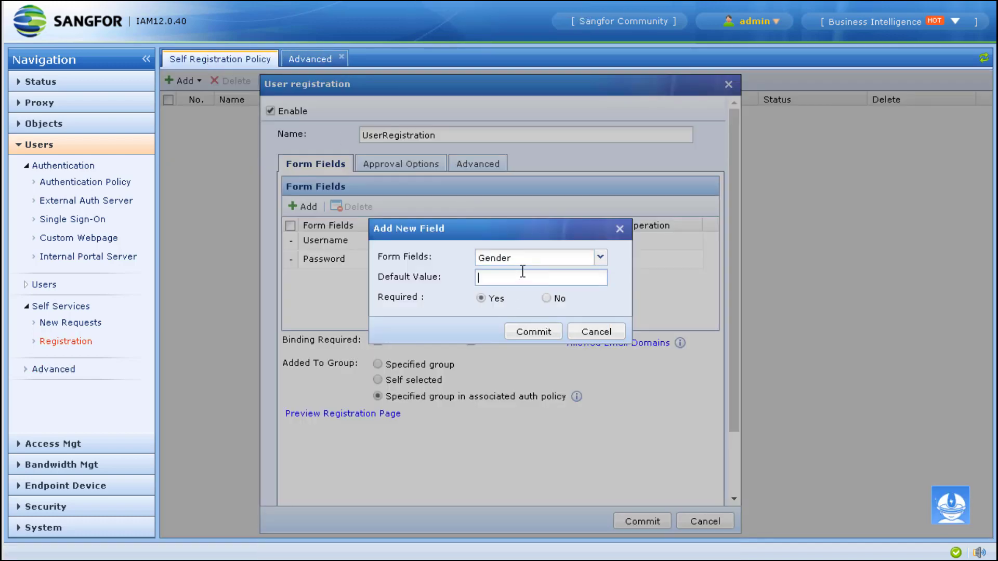
text(M)
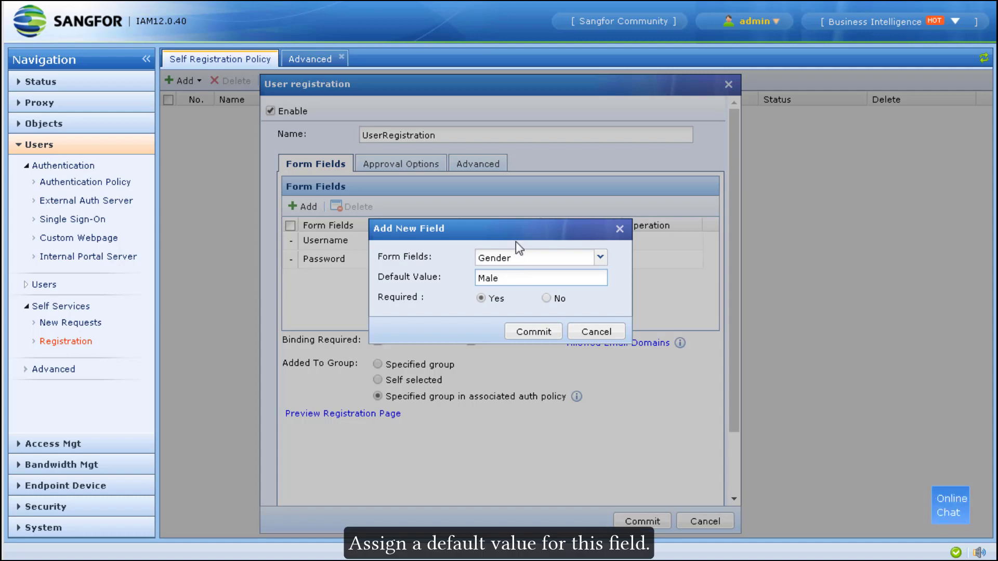
text(ale)
click(546, 299)
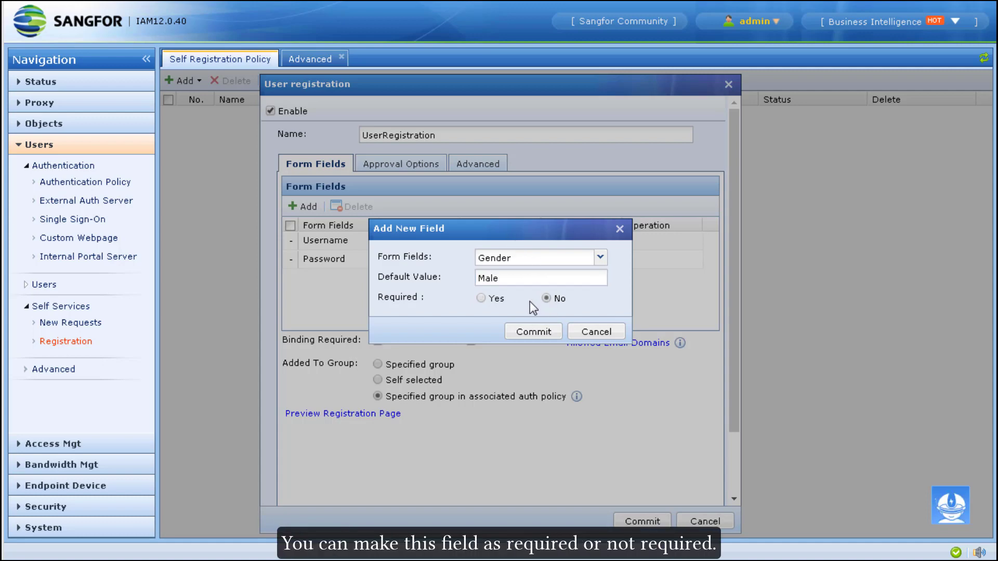
click(481, 299)
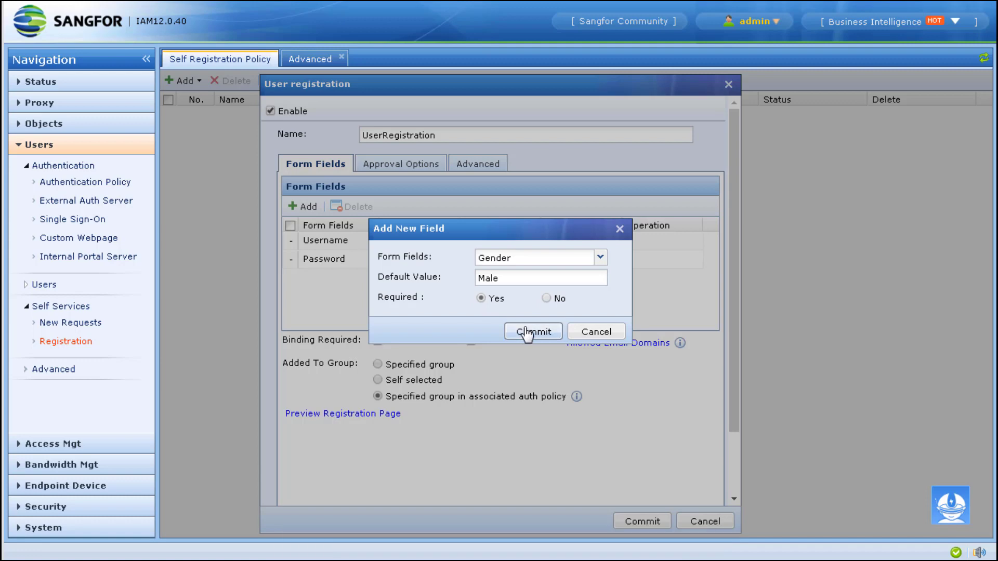
click(527, 334)
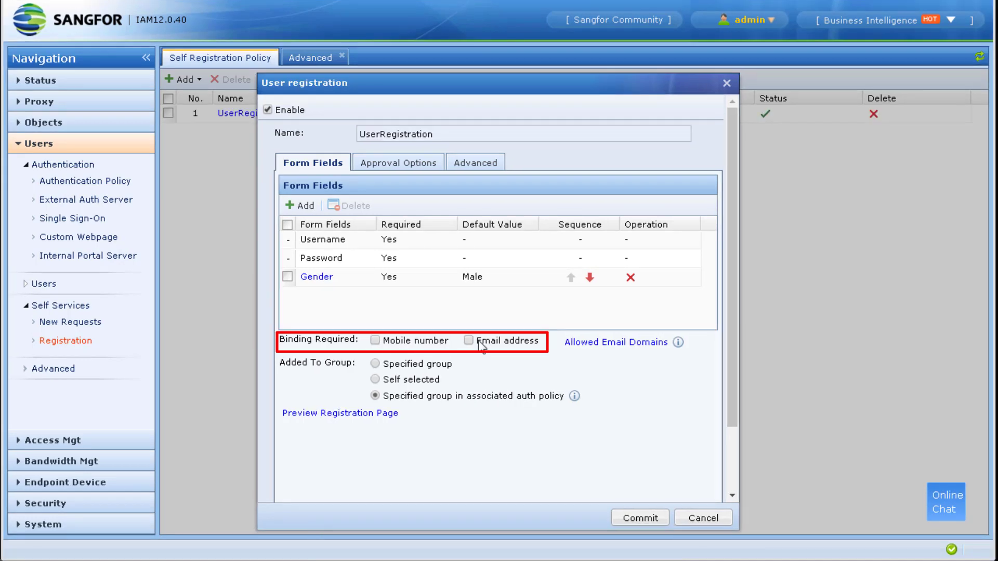
Step: Require email address binding and place registrants in the auth policy's group
click(480, 342)
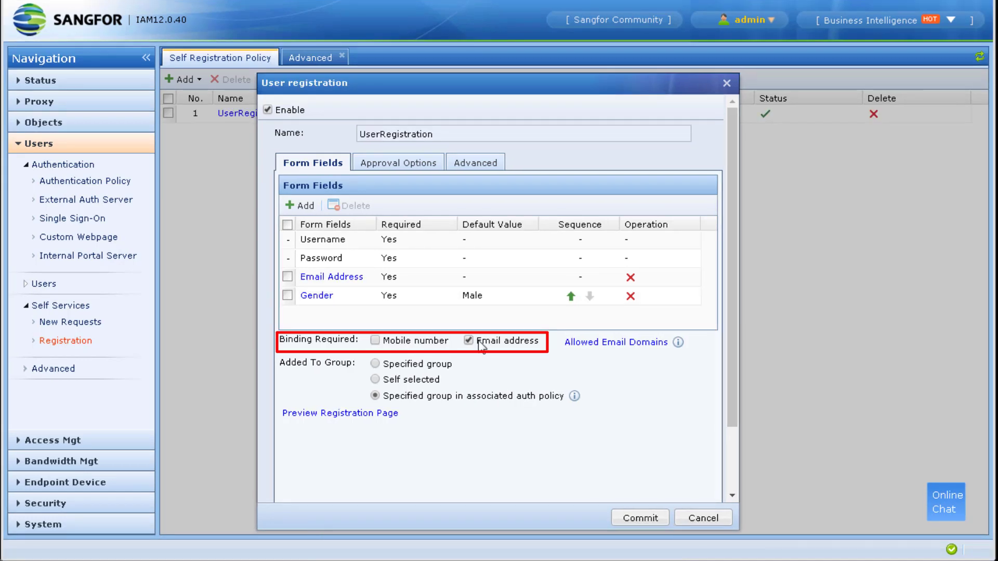
click(408, 365)
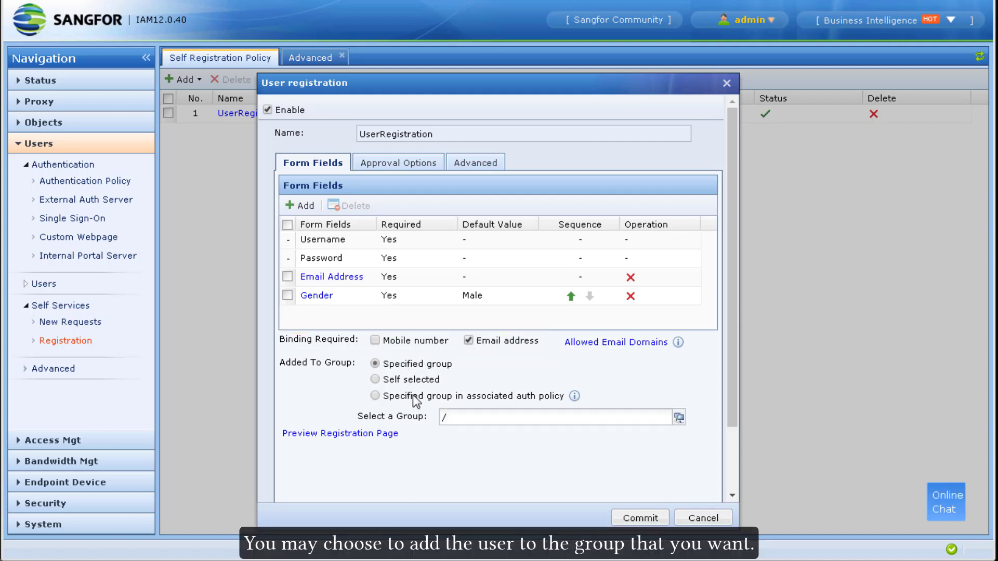
click(414, 396)
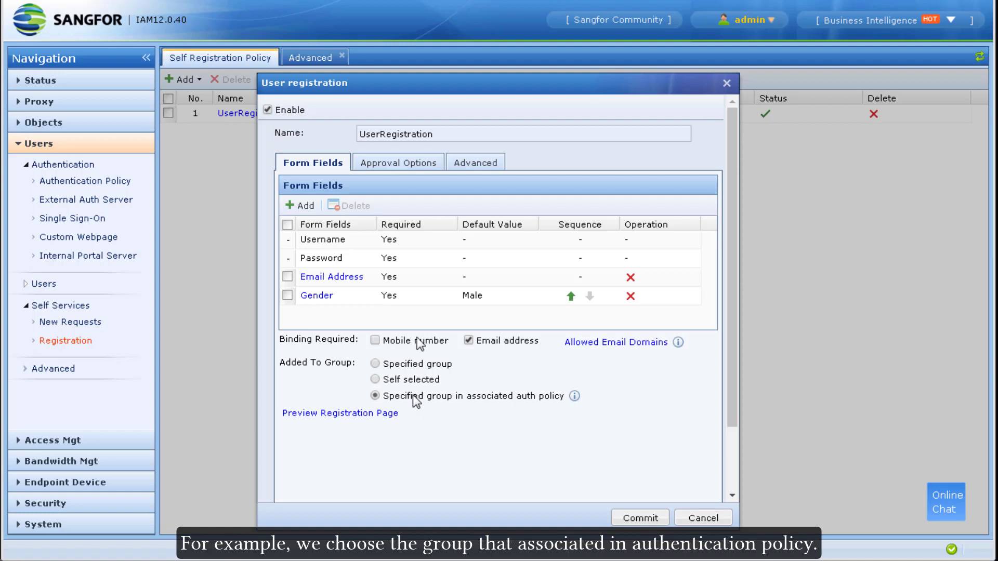
Step: Keep approval required for registration requests on the Approval Options tab
click(427, 171)
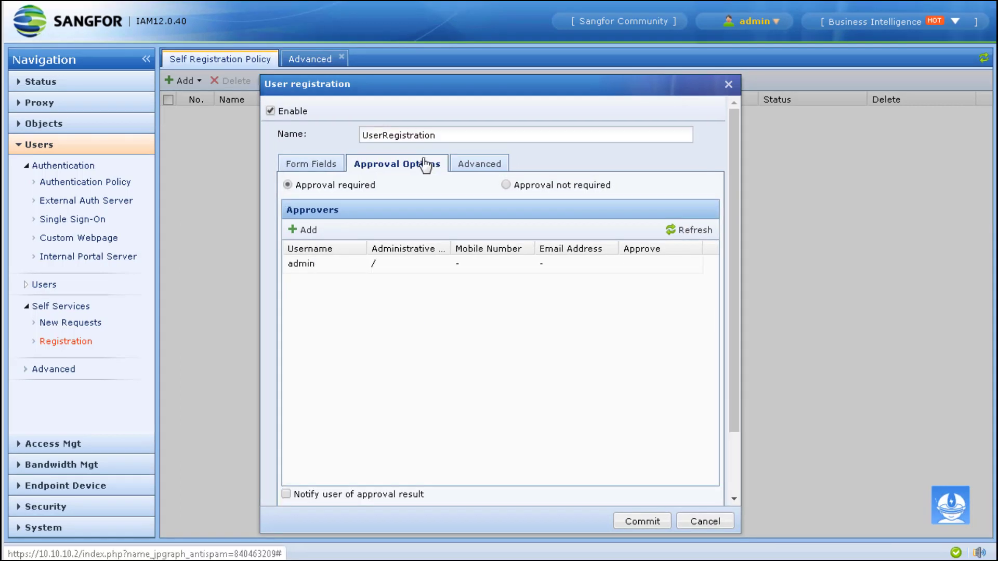
click(548, 186)
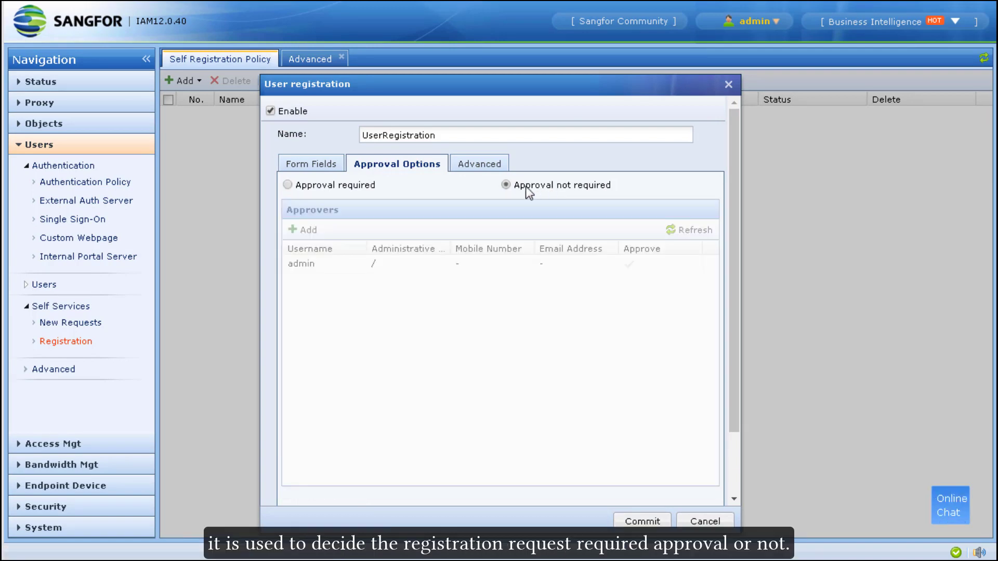
click(311, 187)
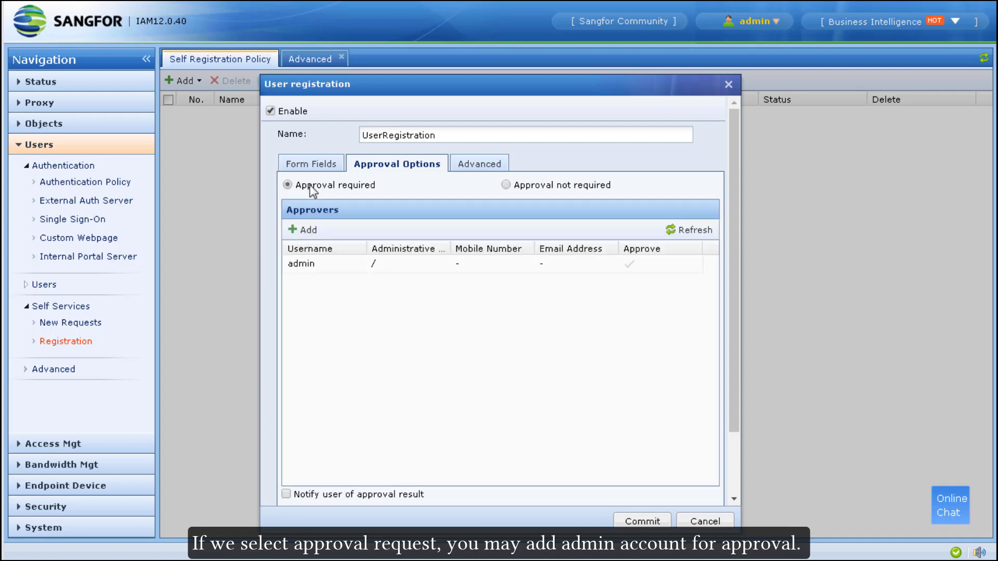
Step: Start a new approver administrator account named admin2 and set its password
click(318, 234)
click(187, 102)
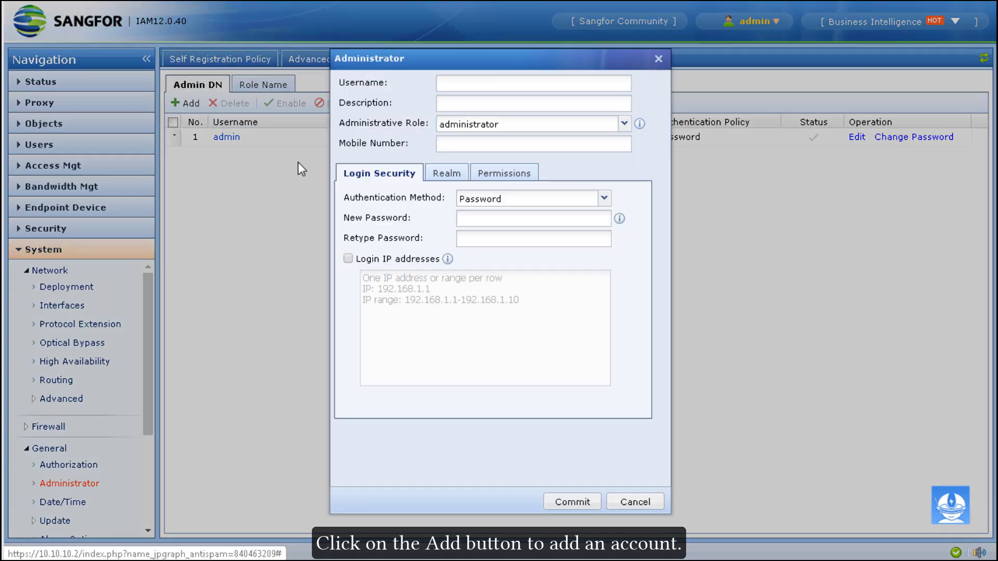
click(495, 84)
text(admin2)
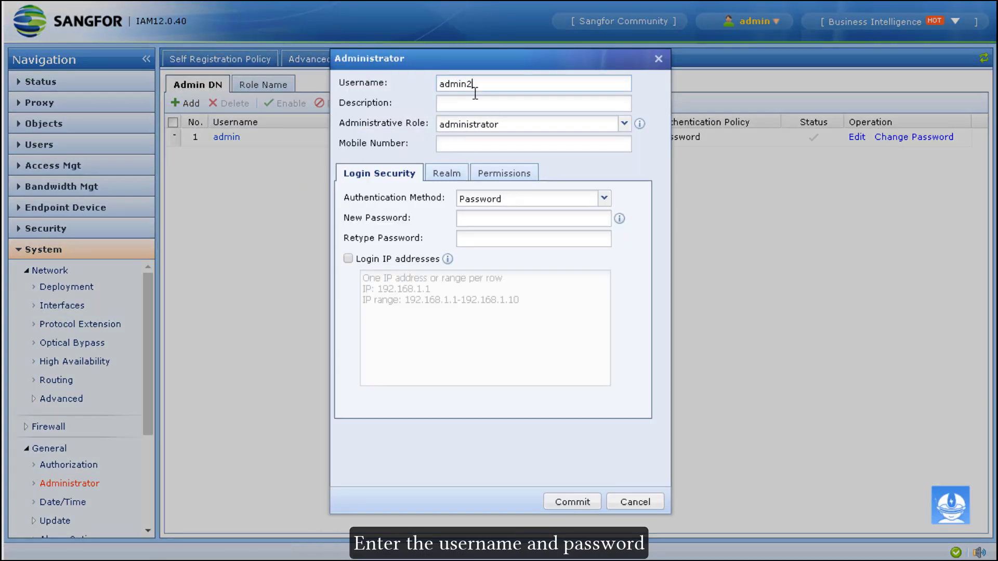
click(507, 219)
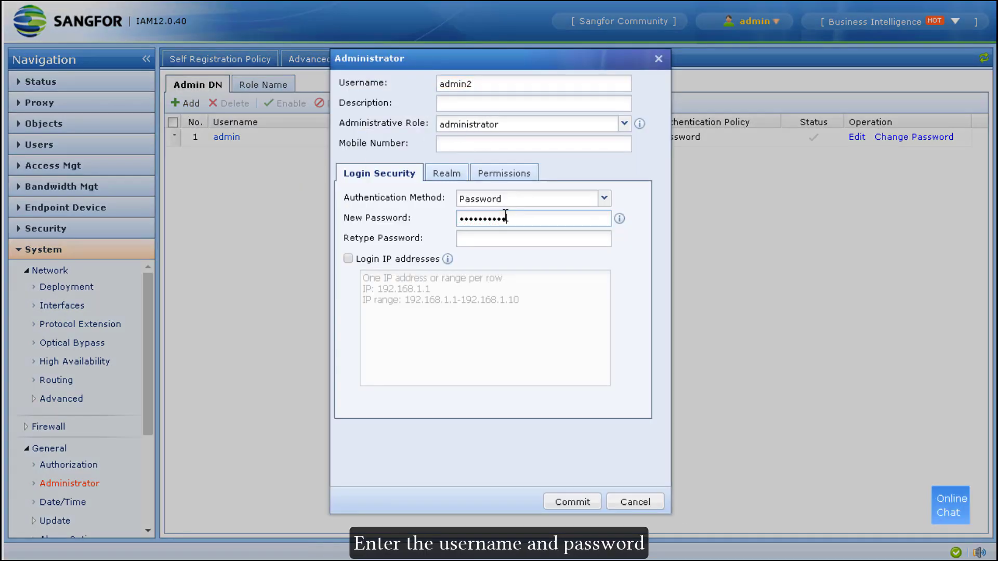
key(Tab)
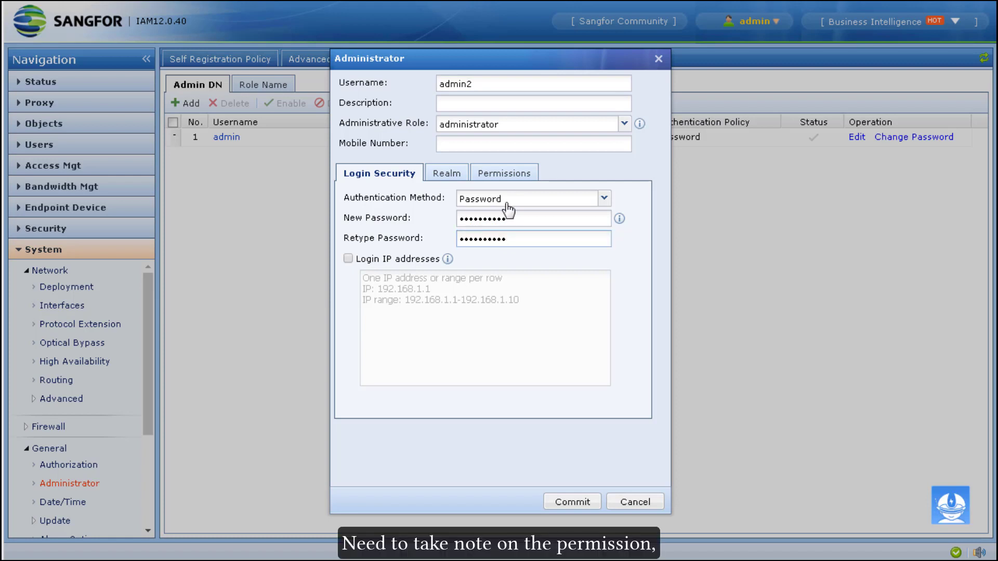
Step: Review admin2's Users and Self Services permissions and create the account
click(504, 174)
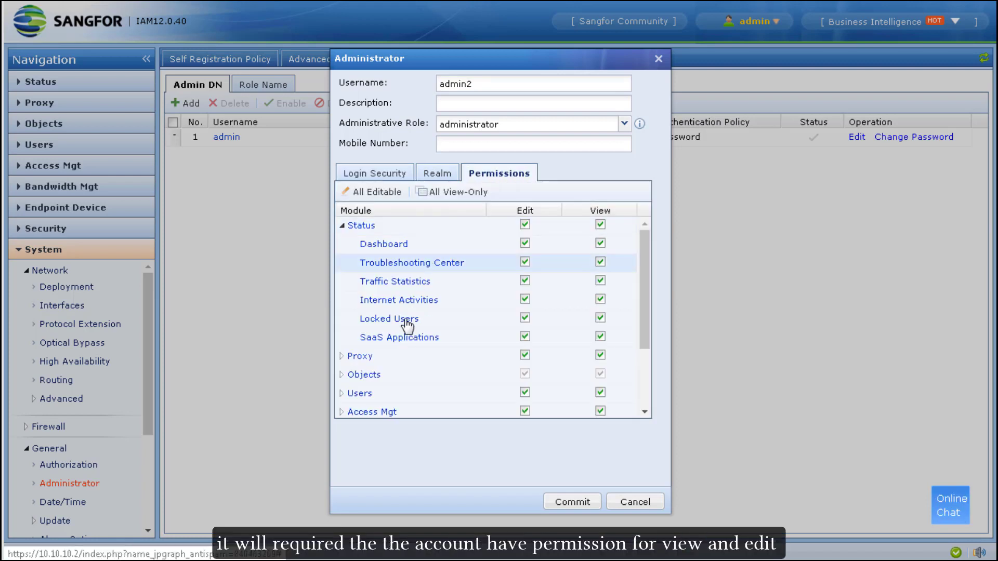
click(354, 395)
scroll(436, 332, down, 3)
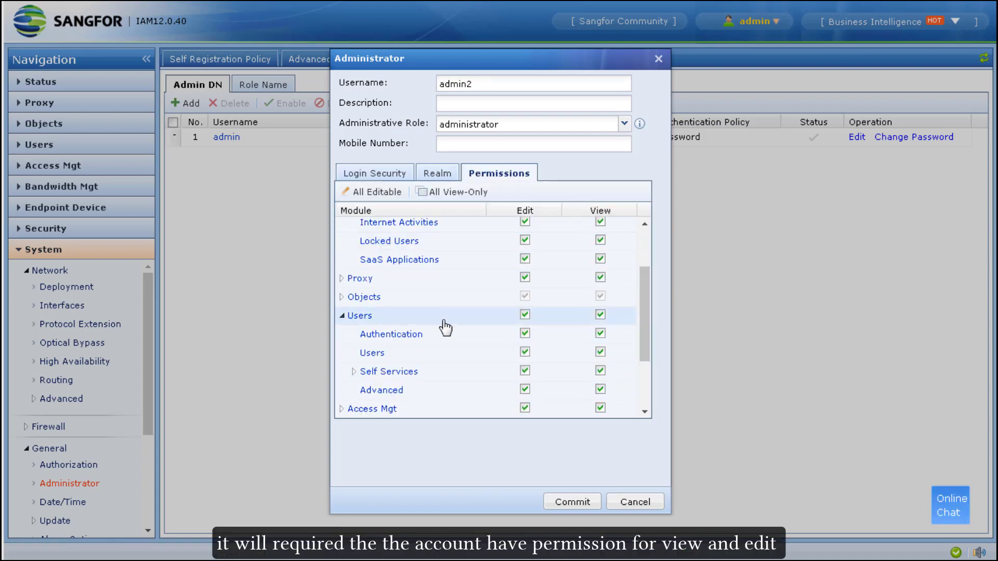
click(353, 294)
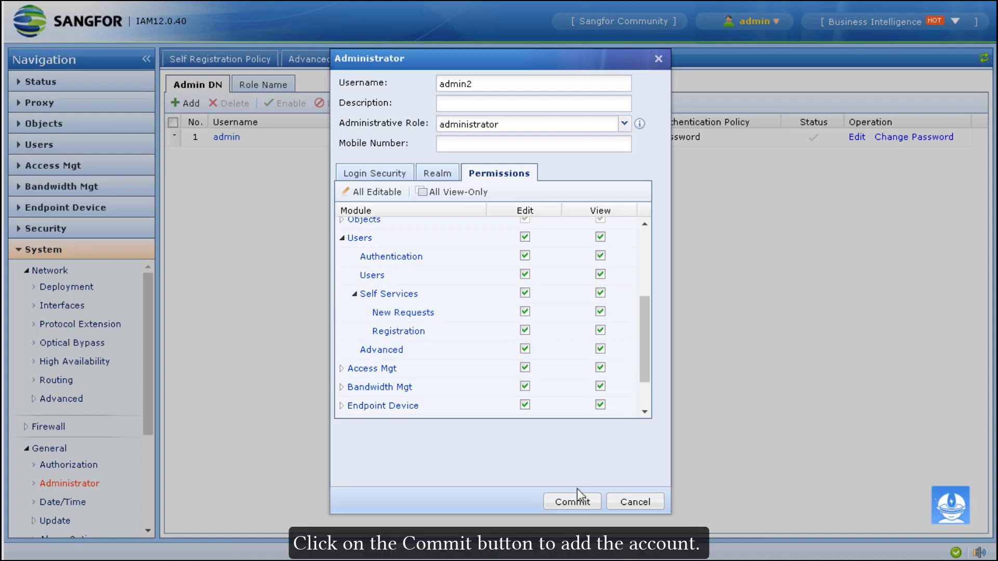
click(572, 501)
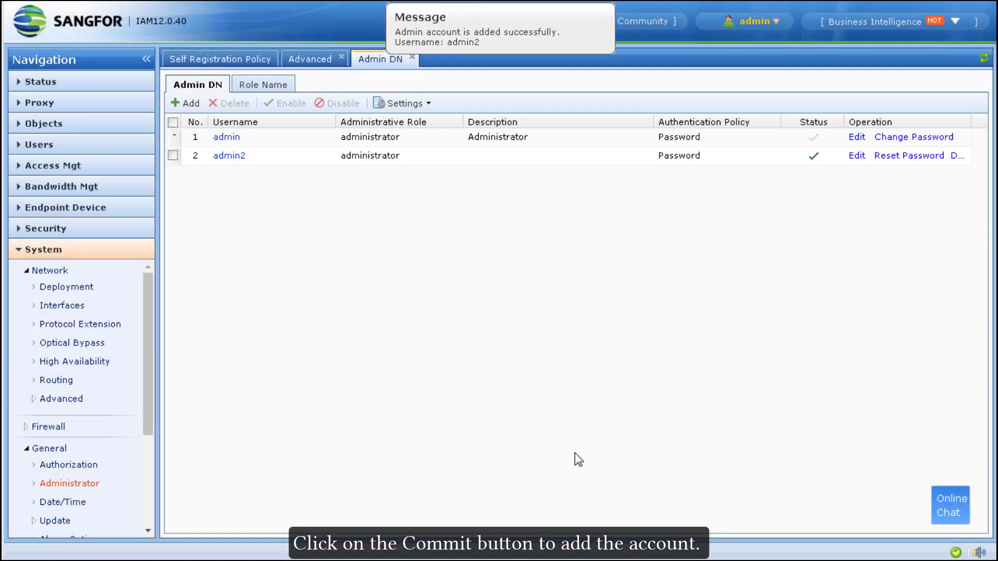
Step: Refresh the approvers to include admin2, review Advanced options, and save the UserRegistration policy
click(260, 59)
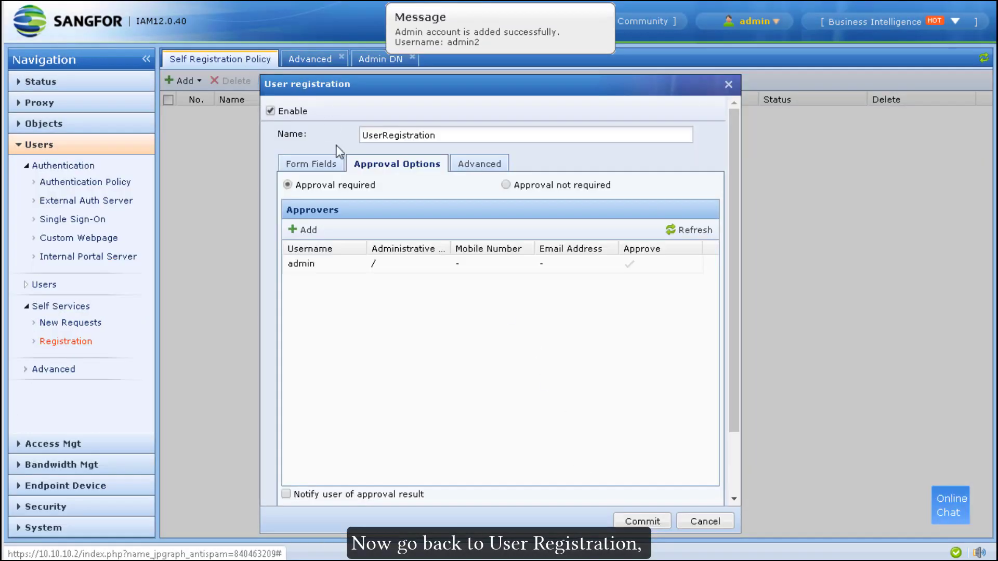
click(675, 227)
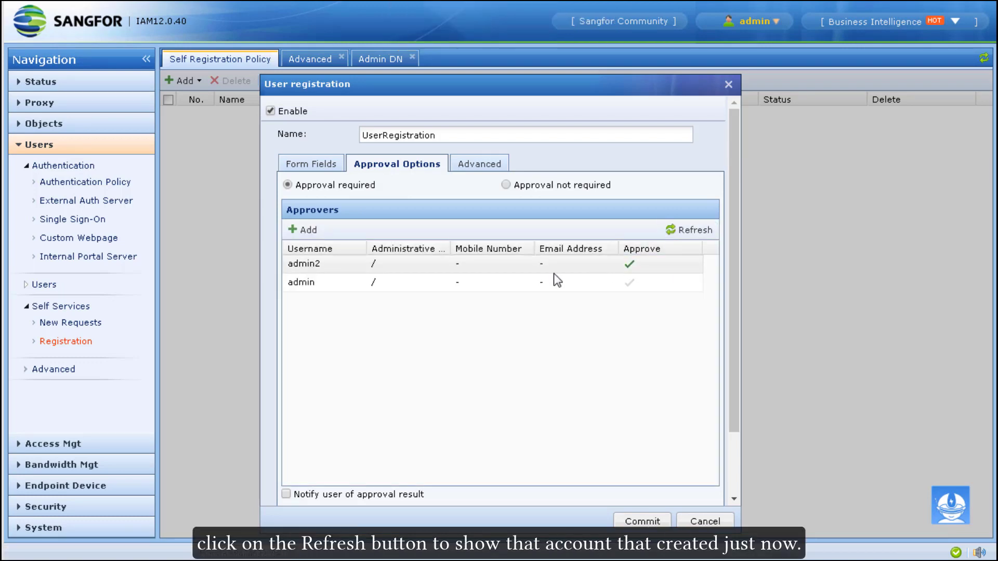
click(476, 285)
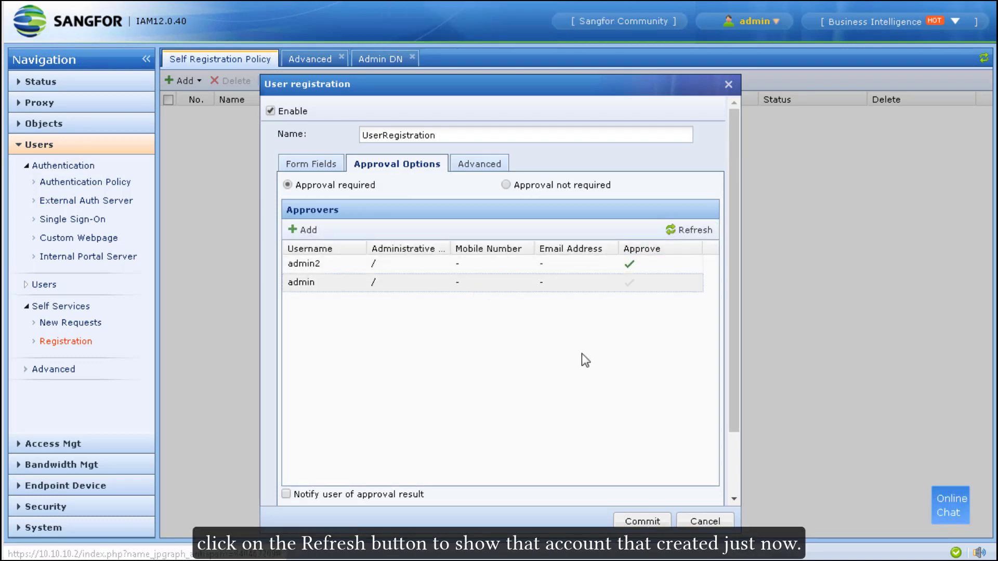
click(499, 167)
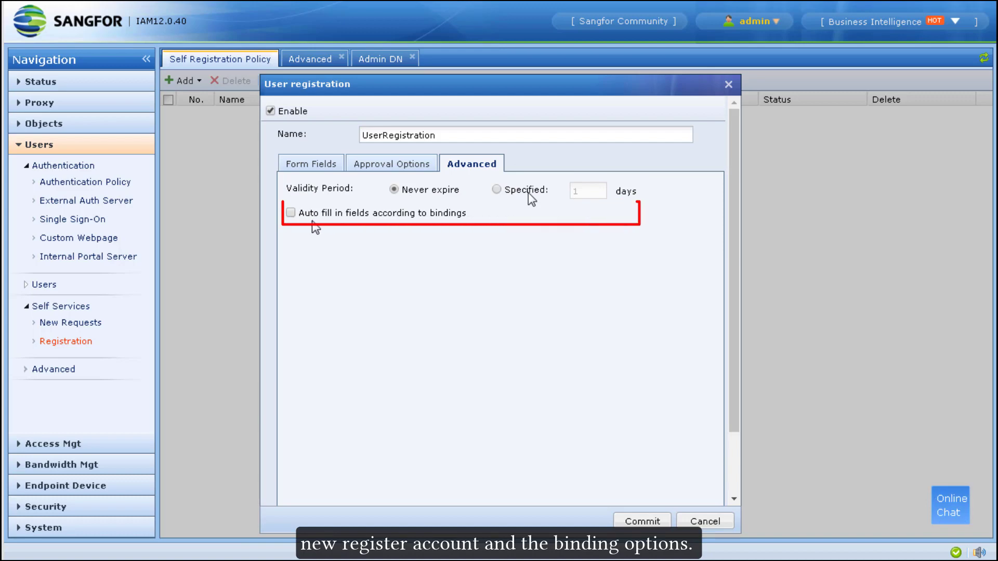
click(645, 527)
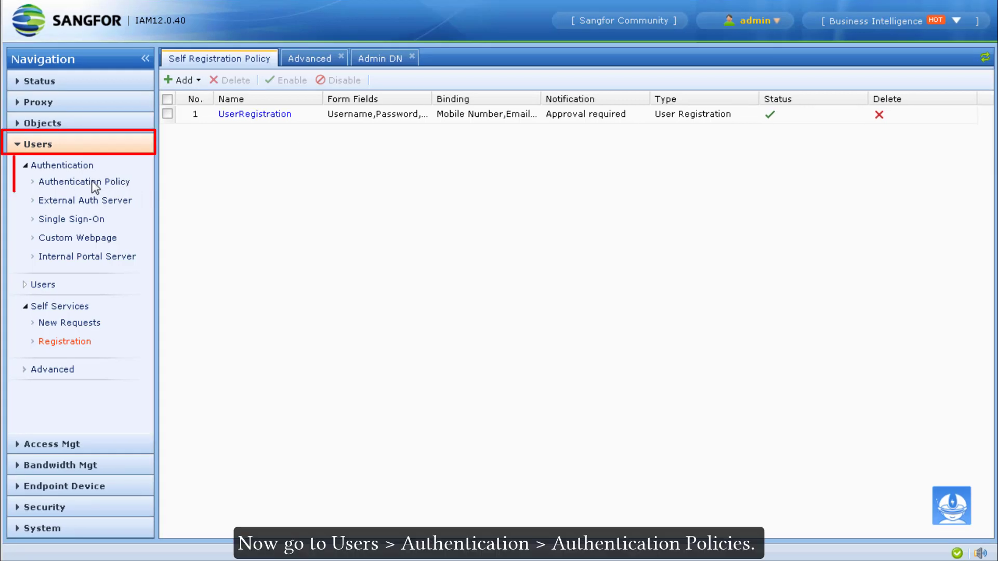
Step: Create authentication policy TestUserSelfRegistration covering the 10.10.10.1/24 range
click(101, 183)
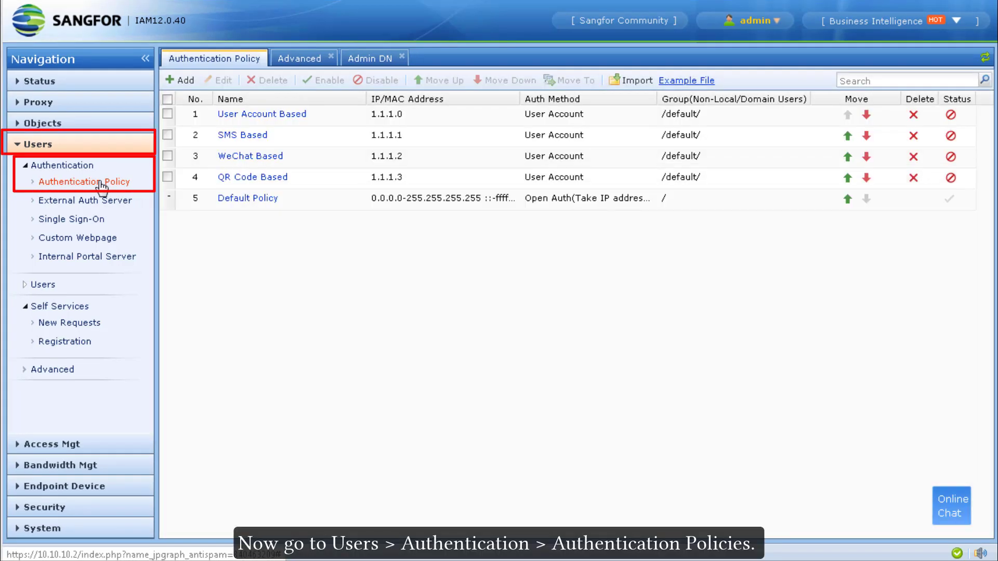
click(183, 80)
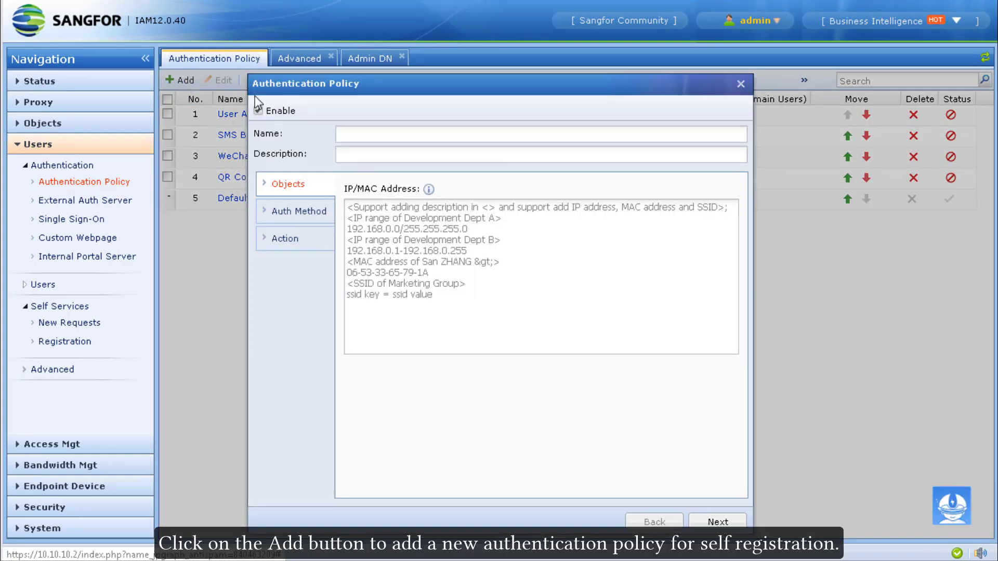
click(395, 135)
text(T)
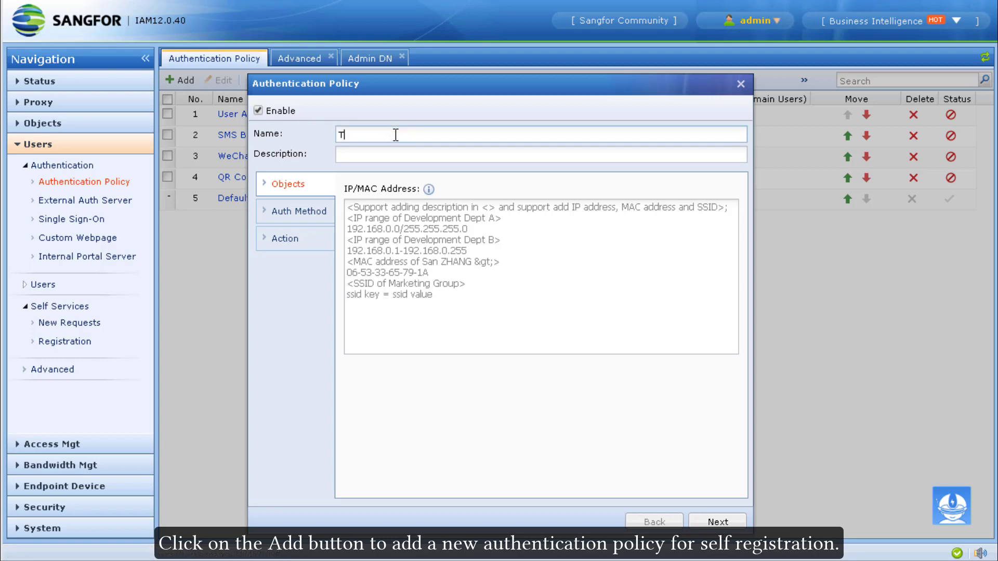
text(estUserSel)
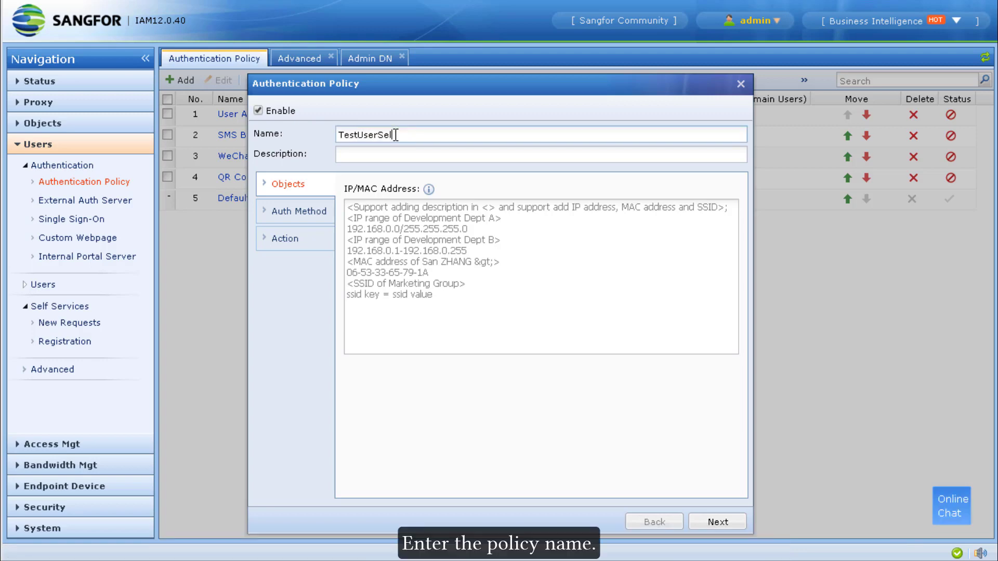
text(fRegistration)
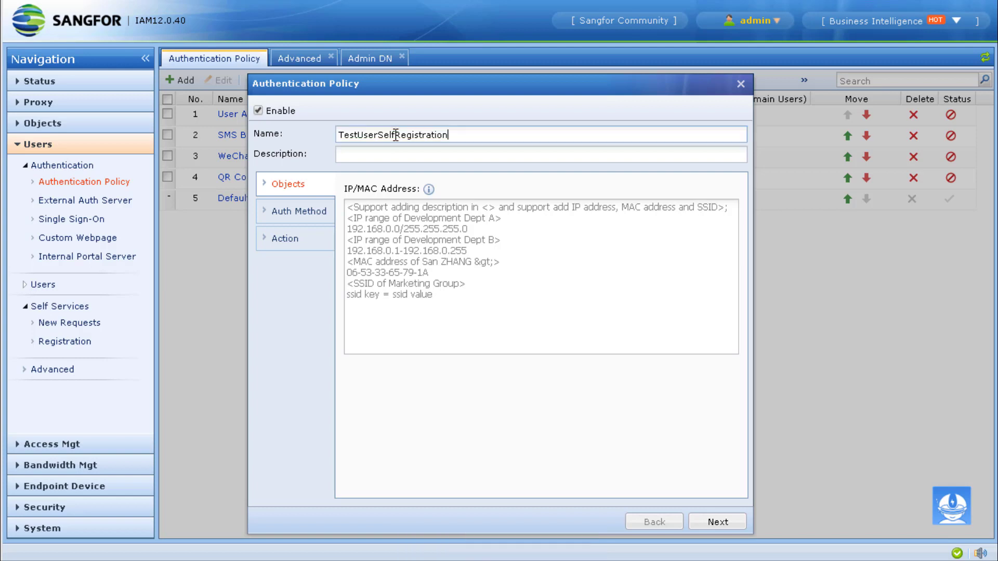
click(478, 290)
text(10.)
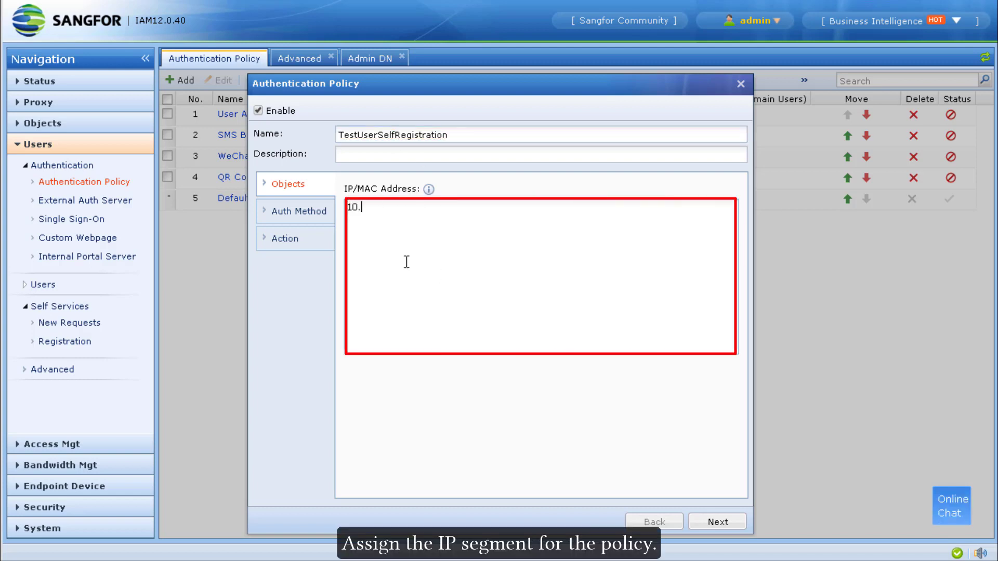
text(10.10.)
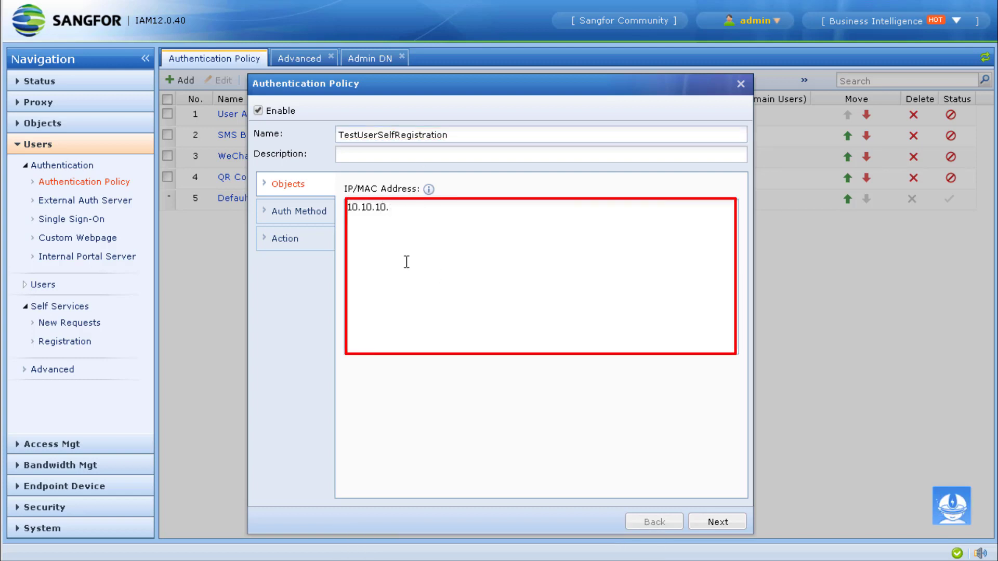
text(1/24)
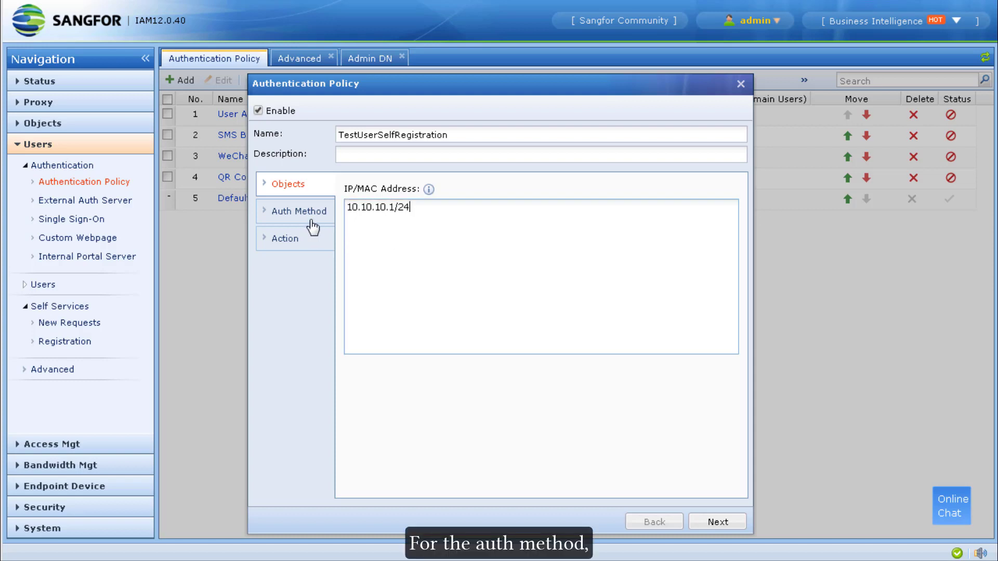
Step: Use password auth with the local user database and UserRegistration self-registration, then save
click(307, 220)
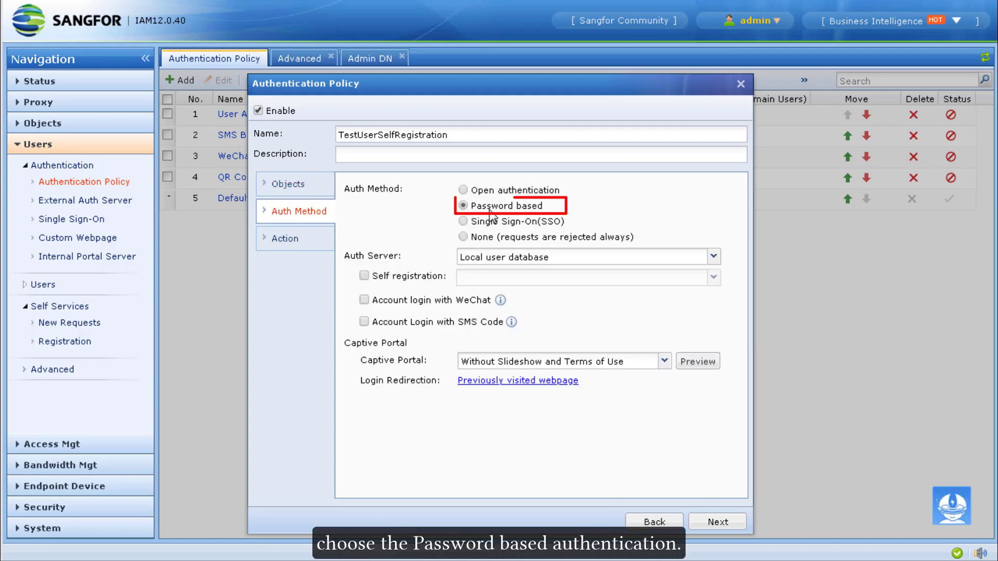
click(511, 265)
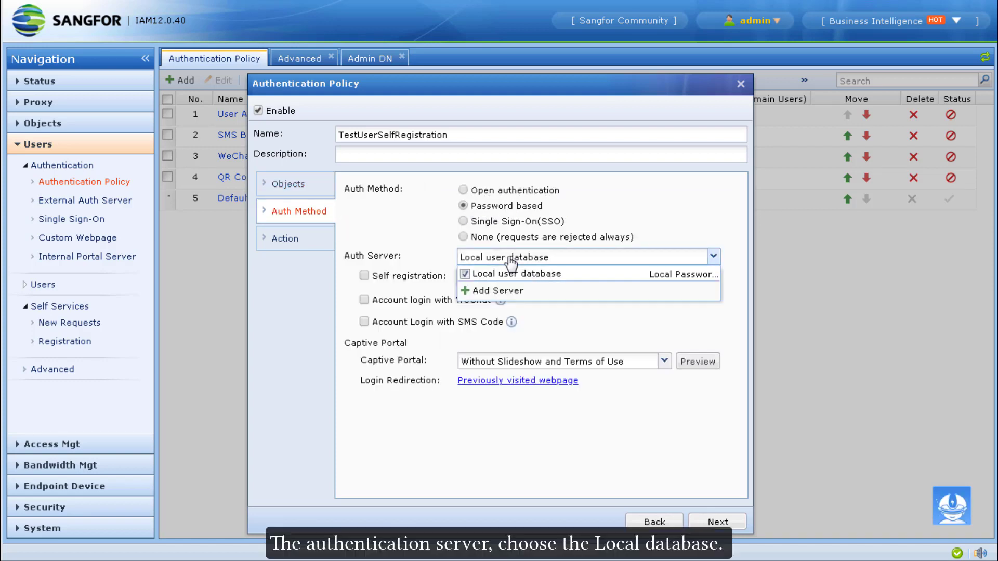
click(530, 274)
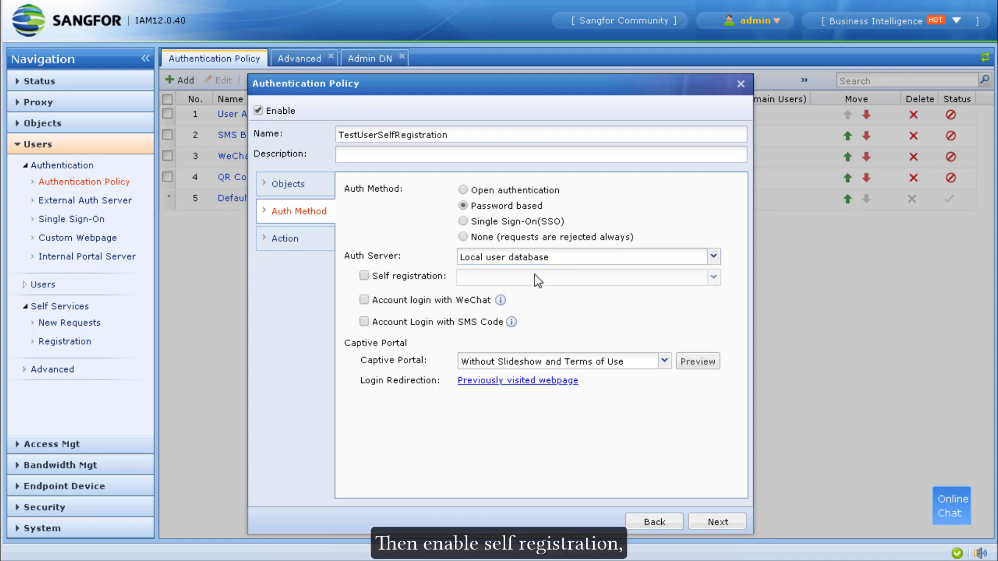
click(396, 279)
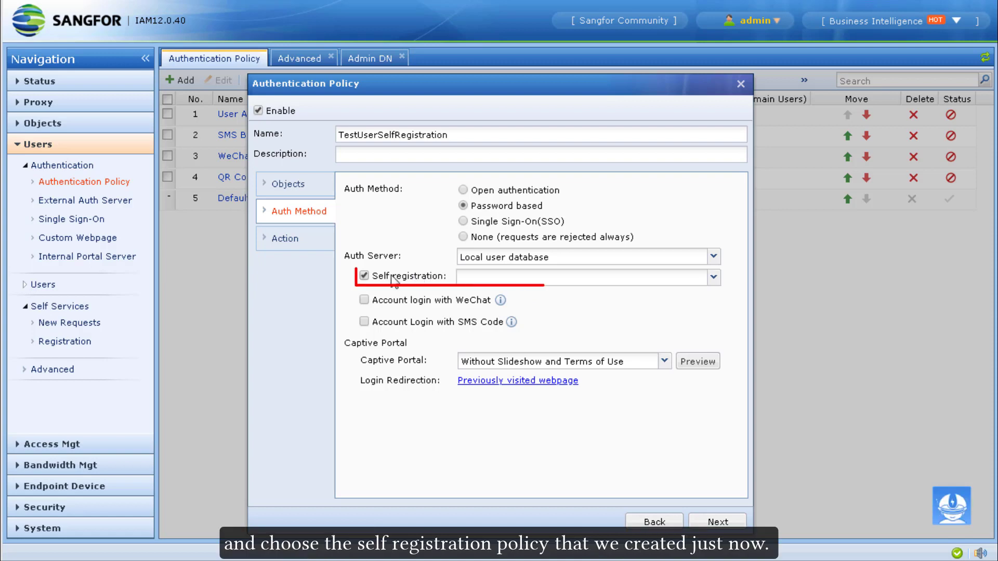
click(492, 281)
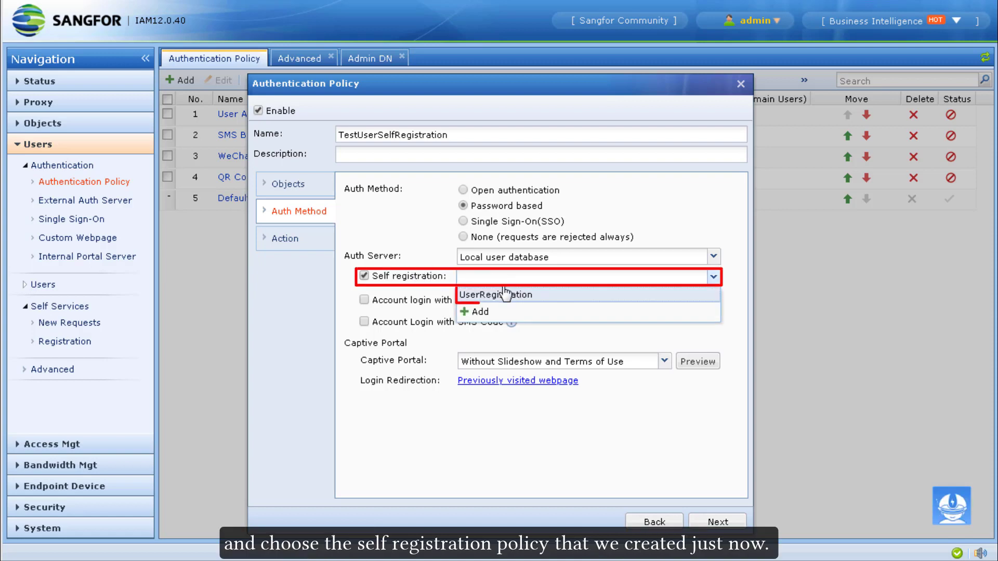
click(495, 294)
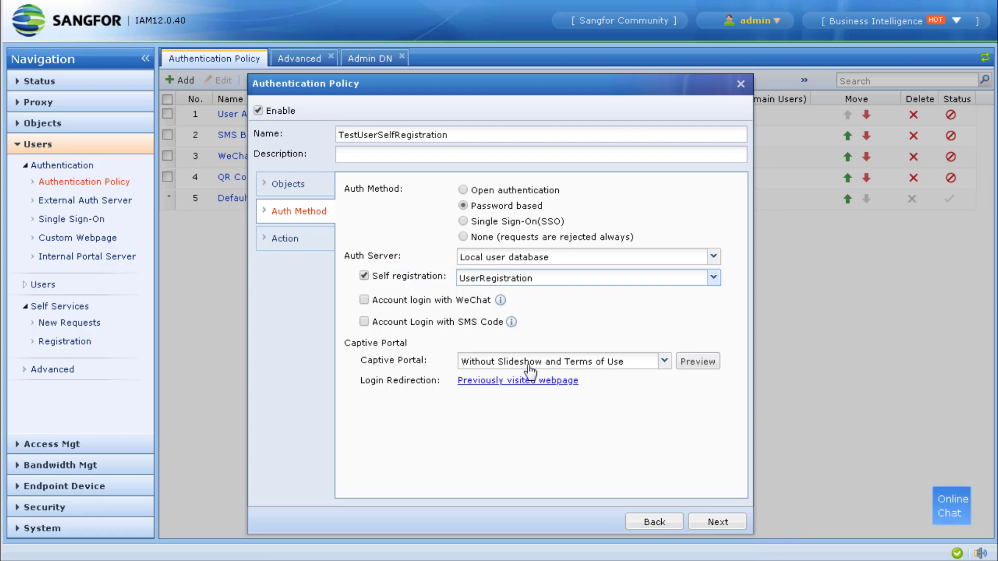
click(313, 246)
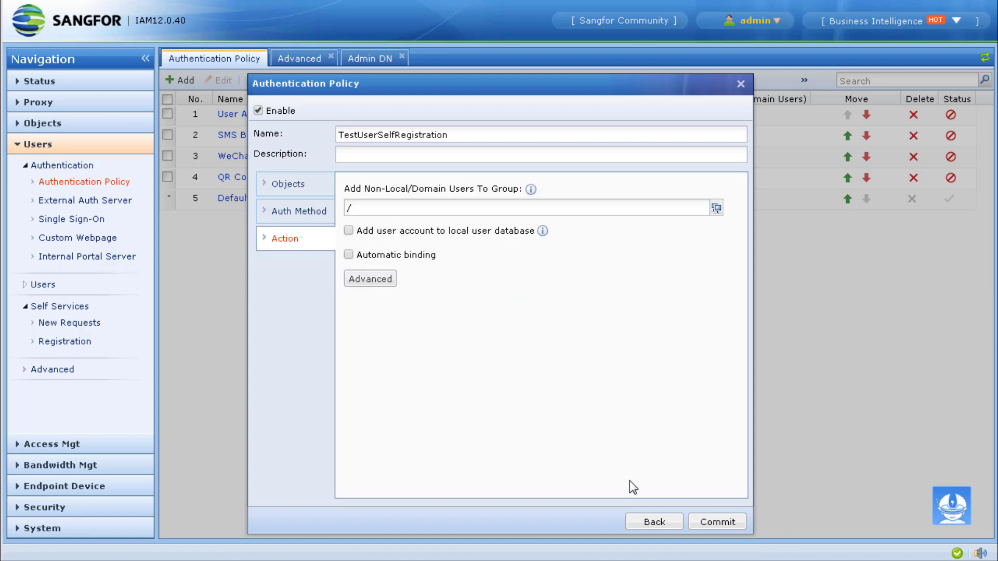
click(710, 518)
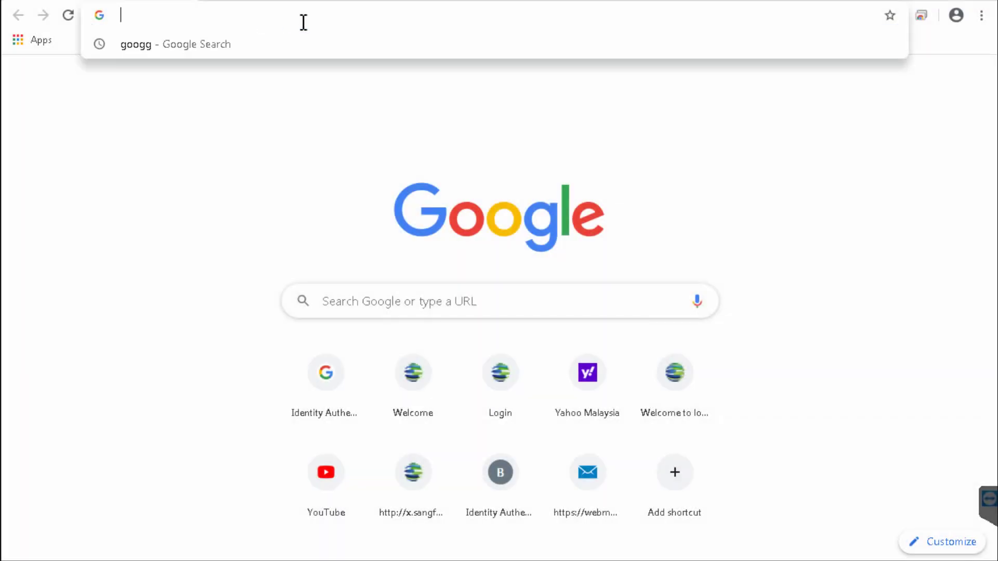
Step: Browse to google.com to trigger the redirect to the login portal
text(google.com)
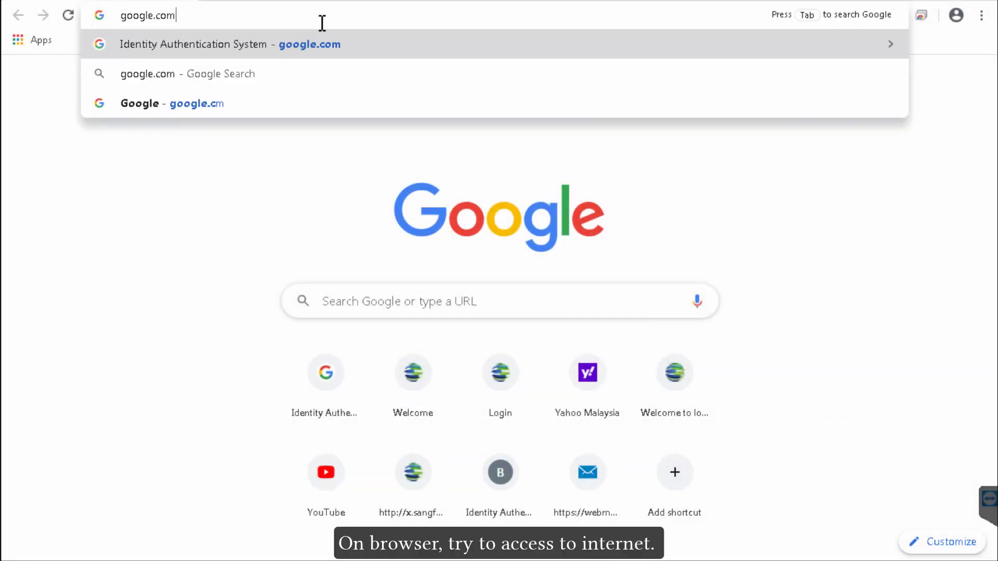
key(Return)
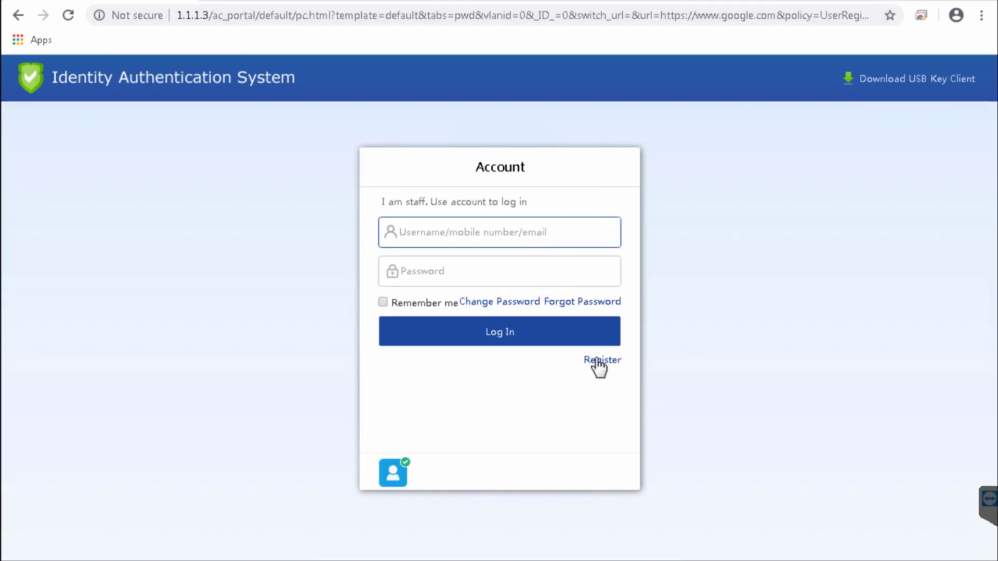
Step: Register user1 on the portal with a password, an email address and the emailed verification code
click(599, 362)
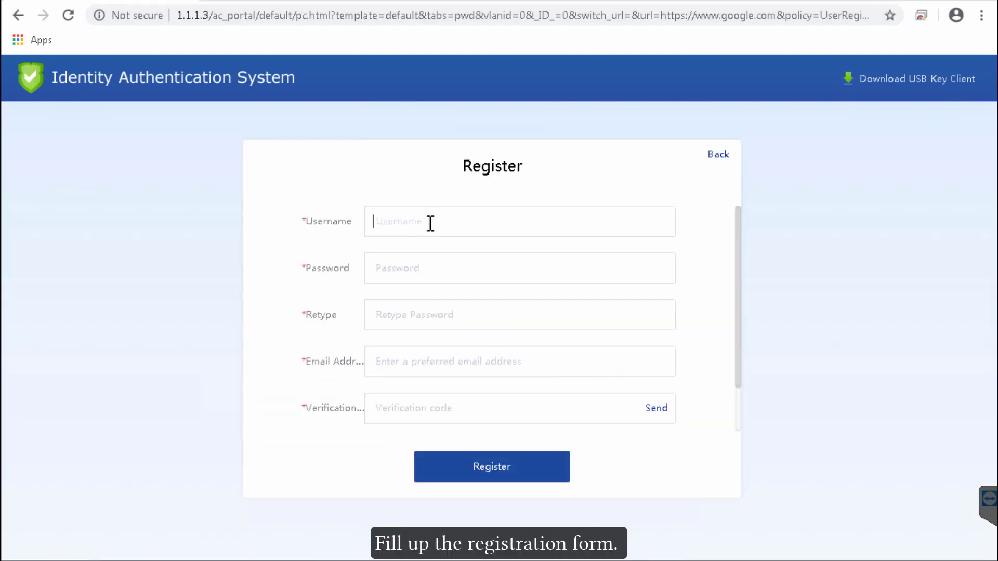
text(user1)
key(Tab)
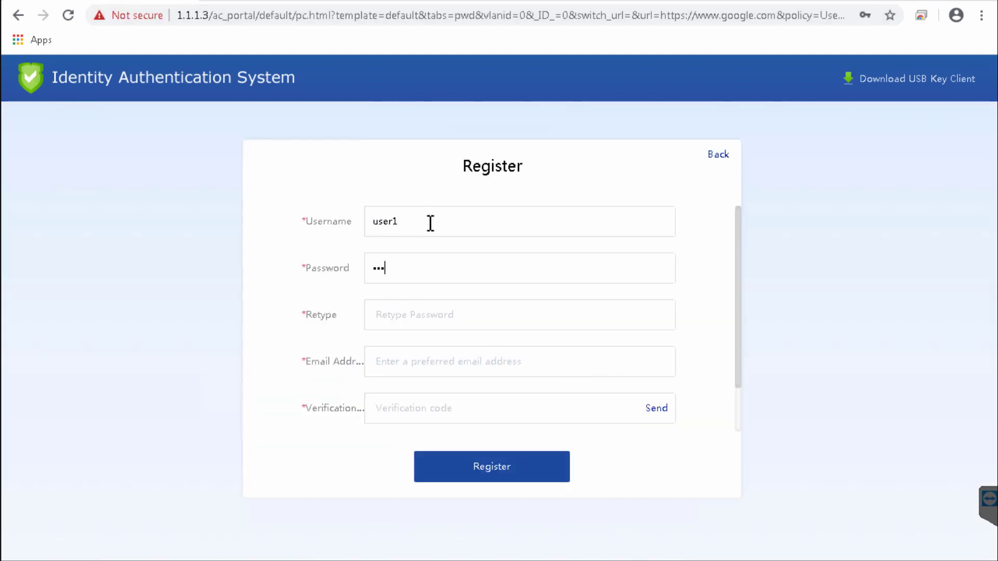
key(Tab)
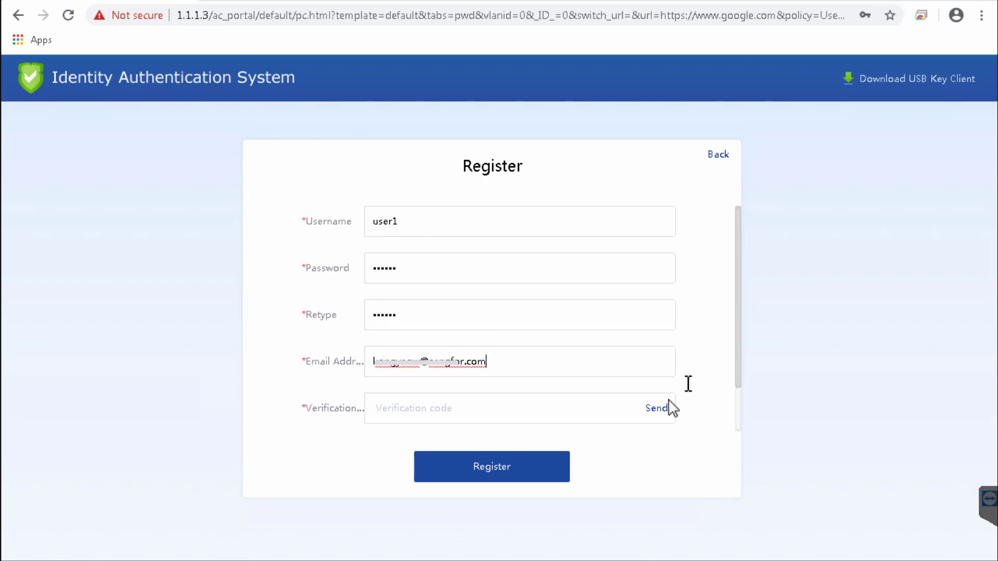
click(665, 409)
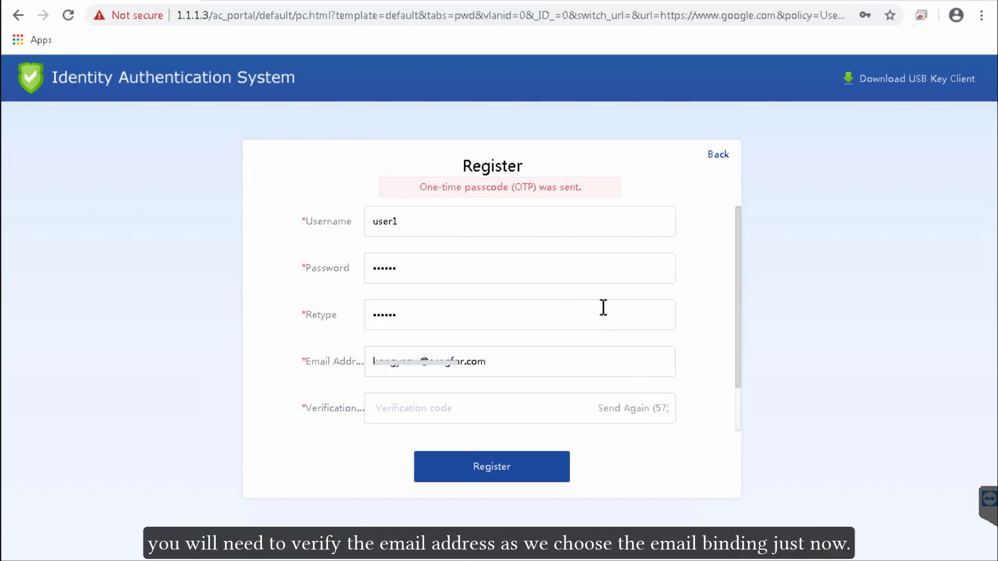
key(Tab)
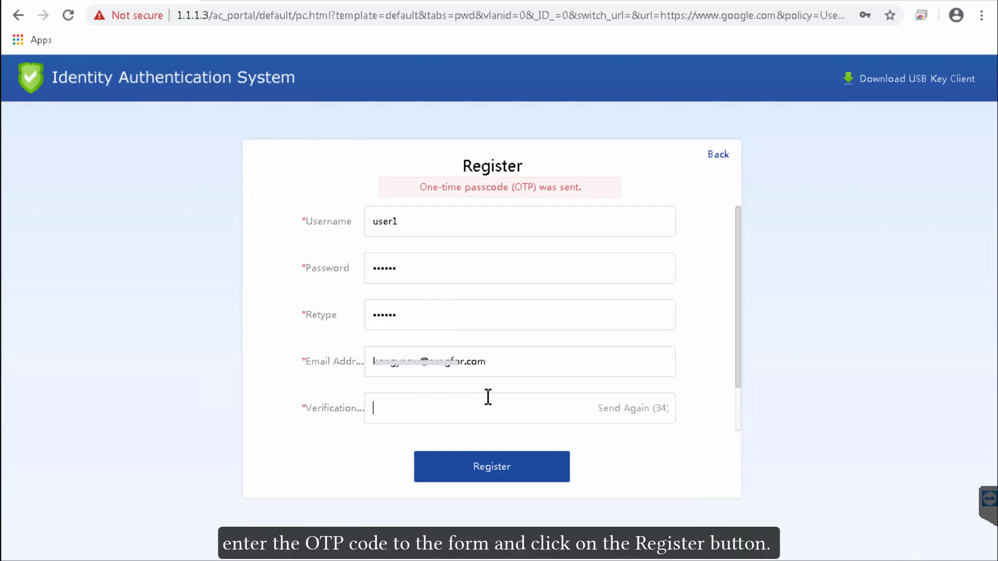
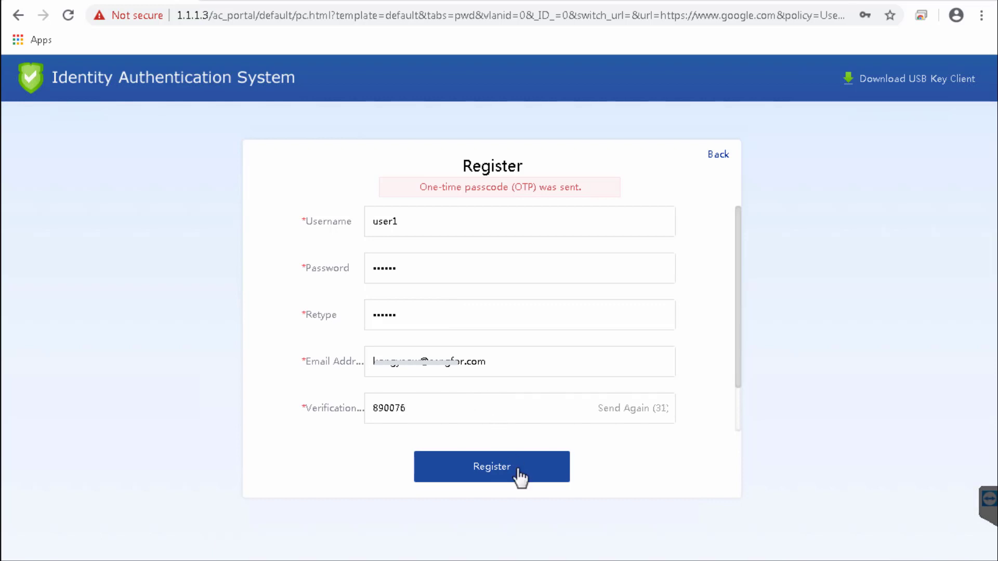
click(533, 467)
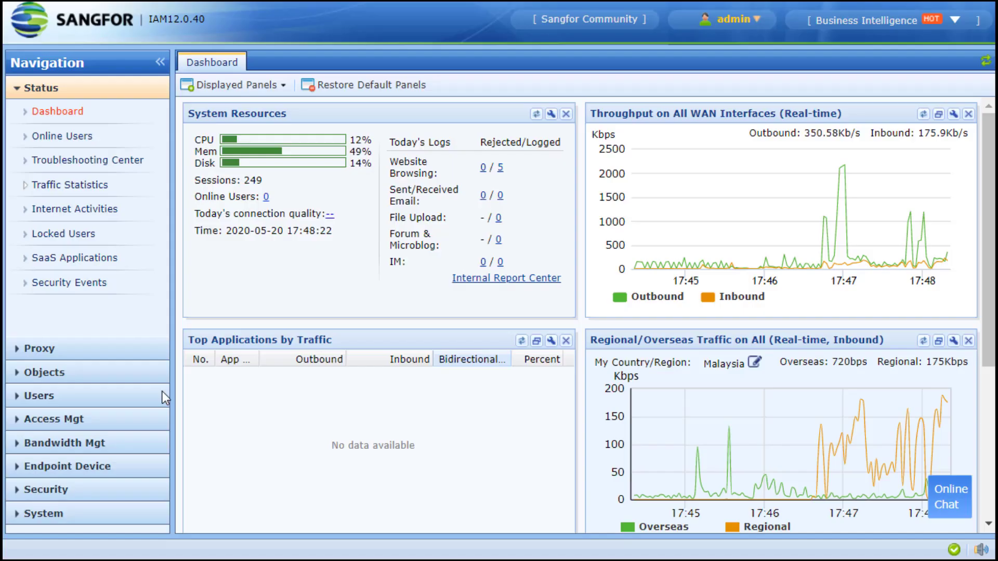
Step: Approve user1's request under Self Services > New Requests and confirm it in Request History
click(164, 398)
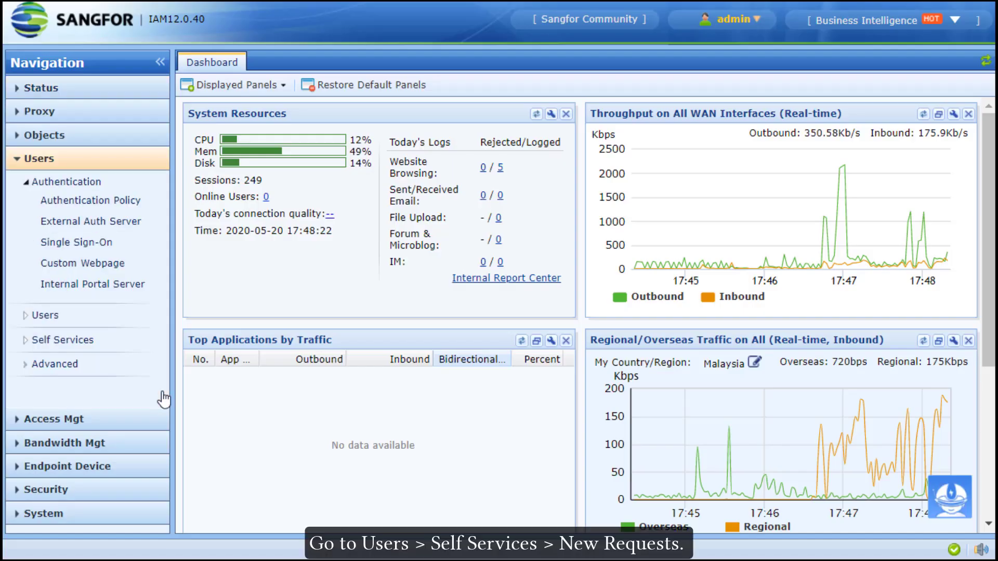
click(73, 341)
click(85, 359)
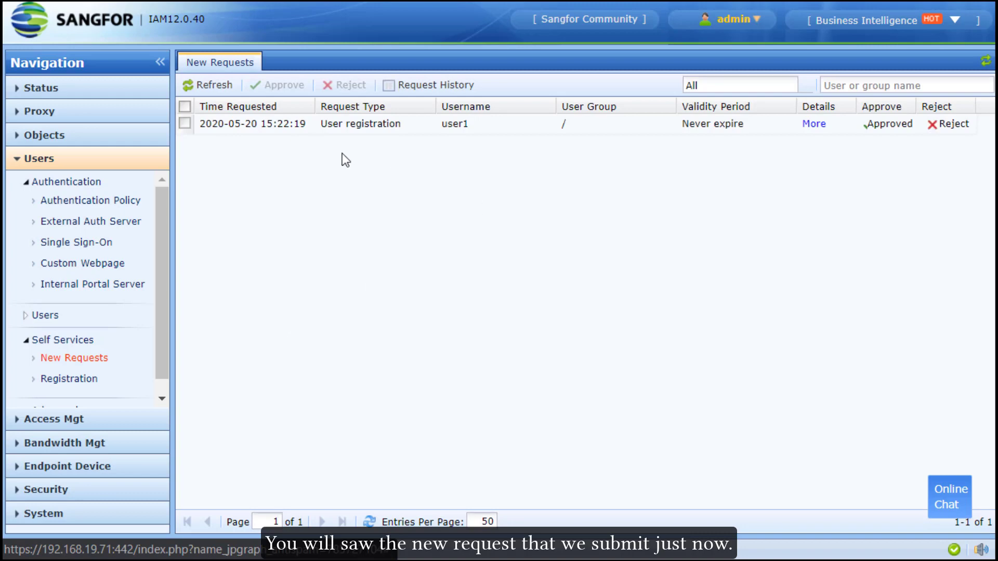
click(812, 127)
click(814, 127)
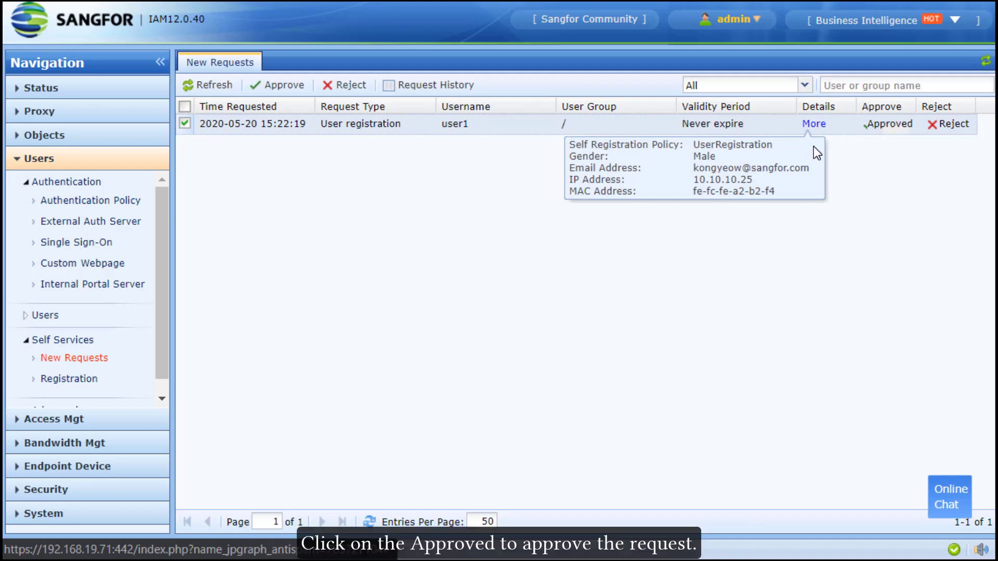
click(889, 128)
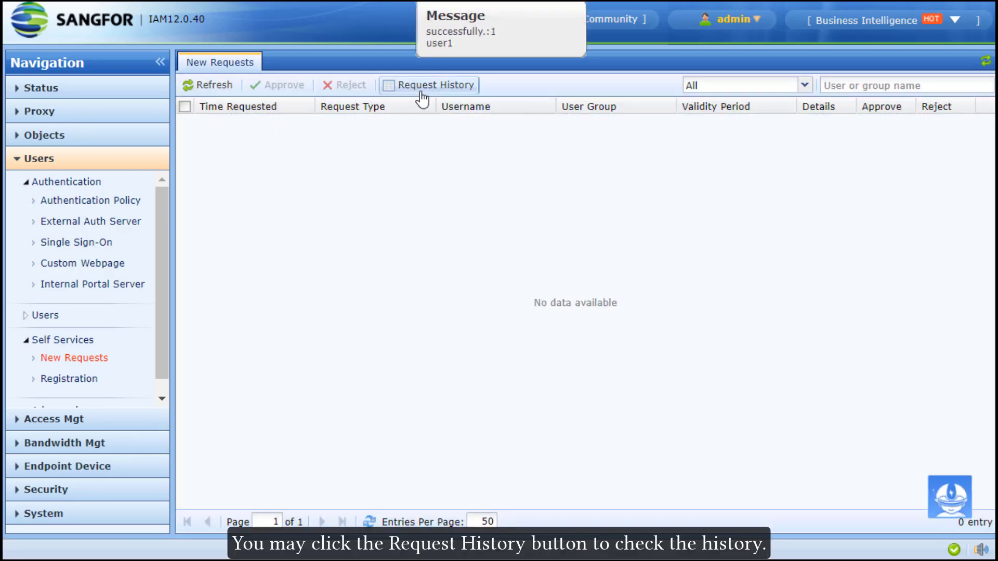
click(422, 97)
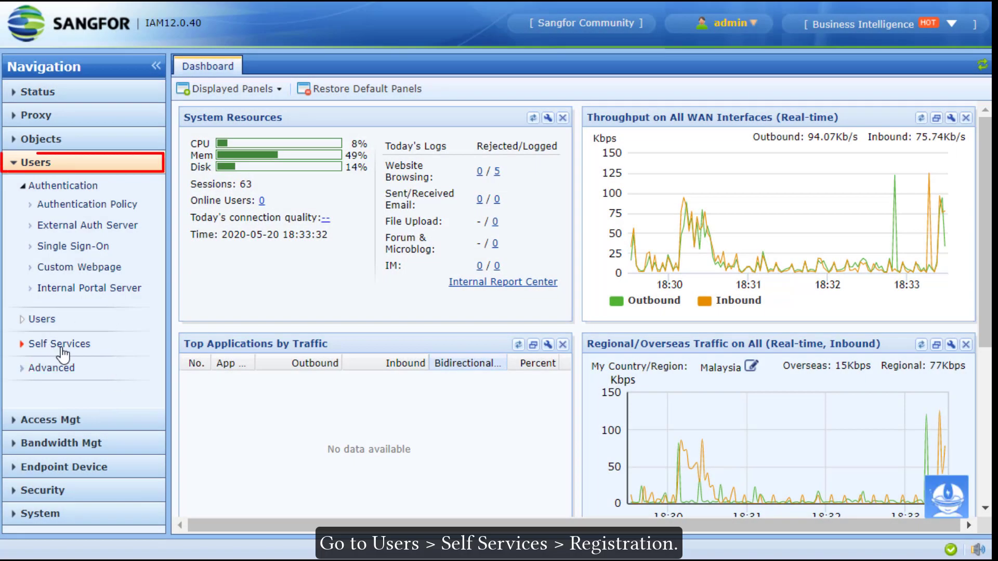
Step: Create endpoint registration policy EndpointRegister with a Gender field defaulting to Male
click(59, 345)
click(92, 383)
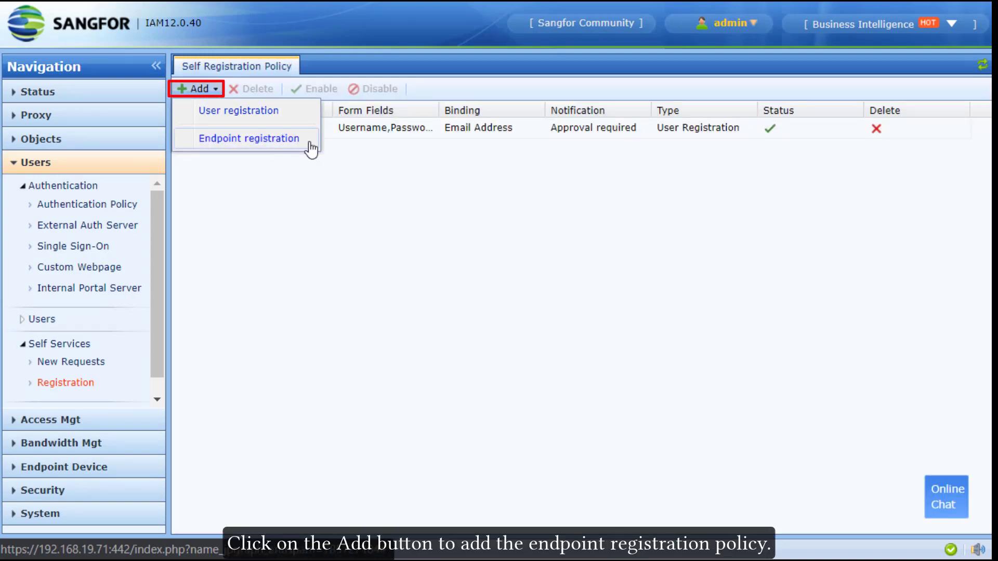
click(311, 149)
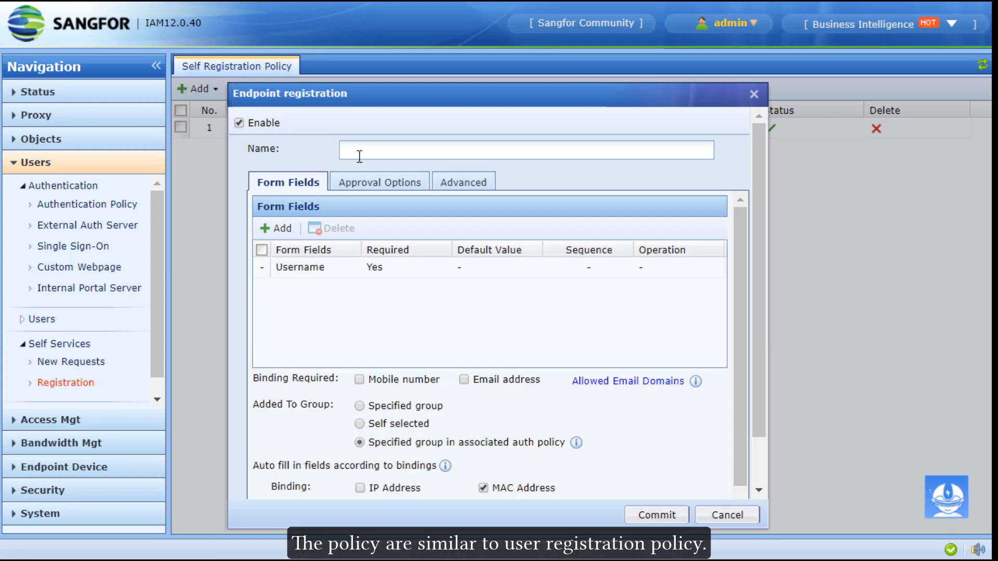
text(En)
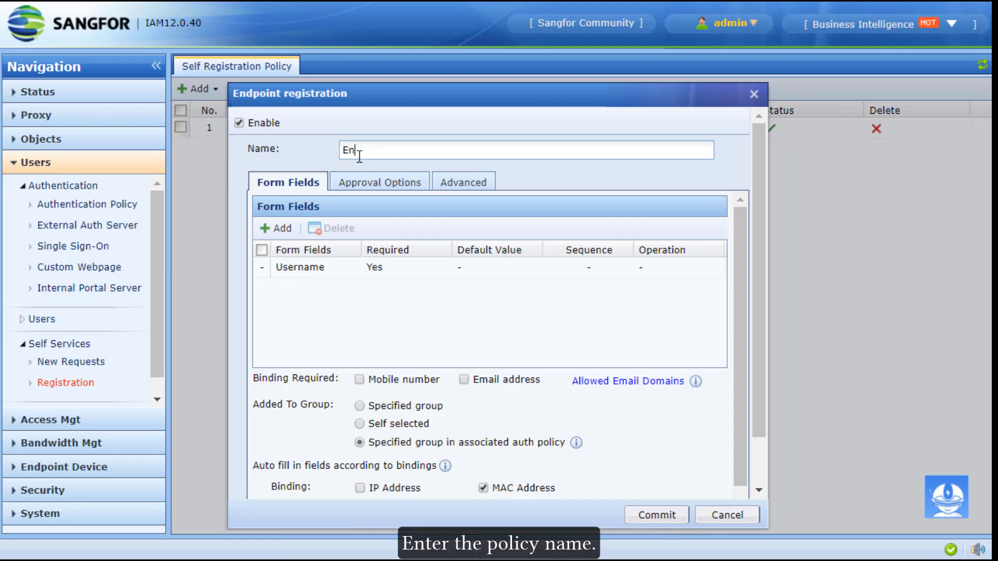
text(dpointRegister)
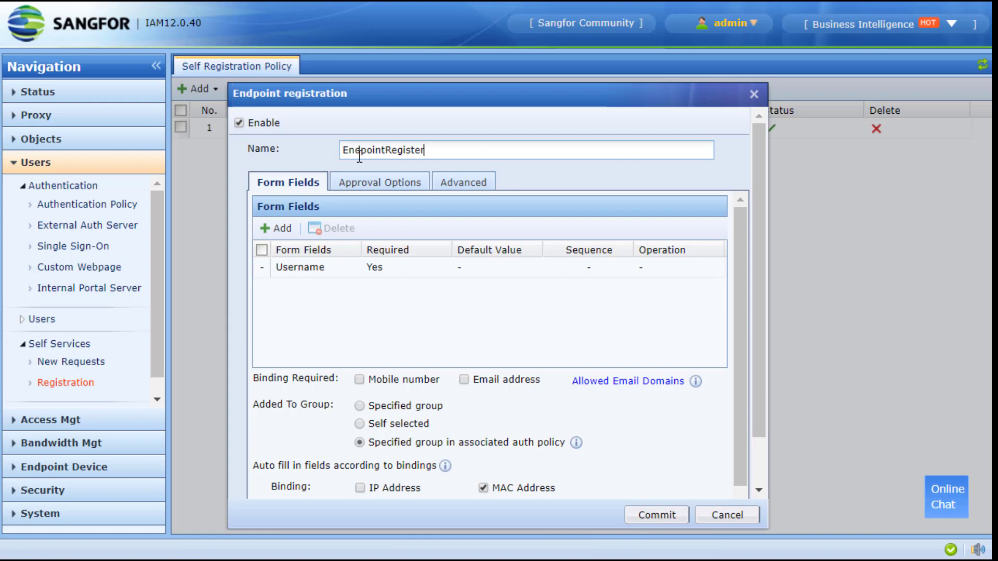
click(278, 229)
click(542, 254)
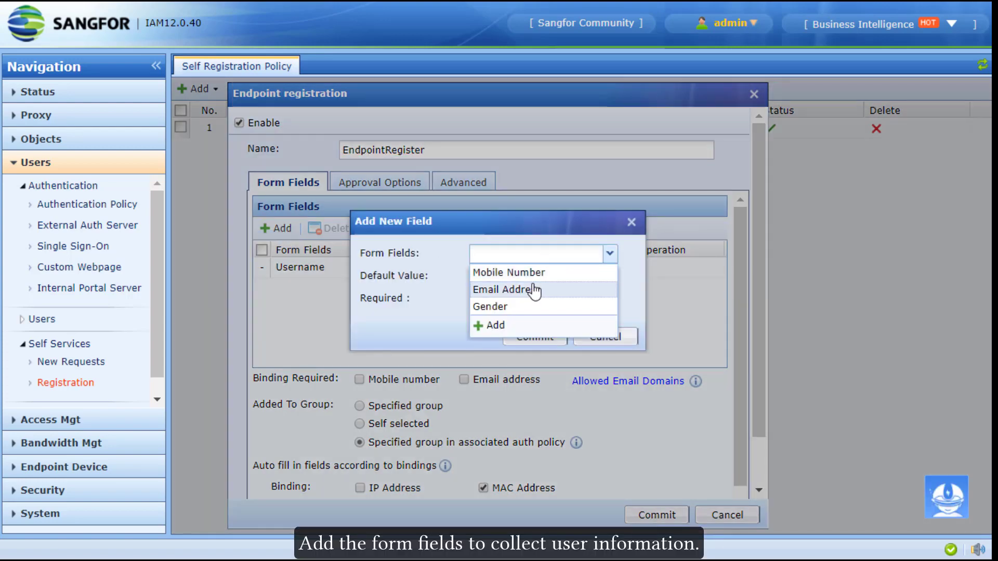
click(528, 307)
click(529, 277)
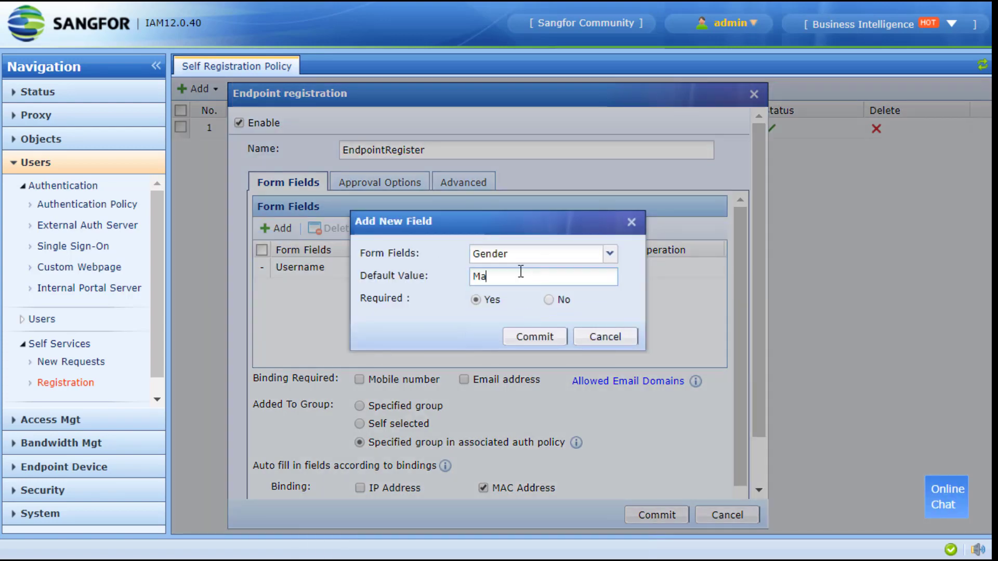
click(535, 337)
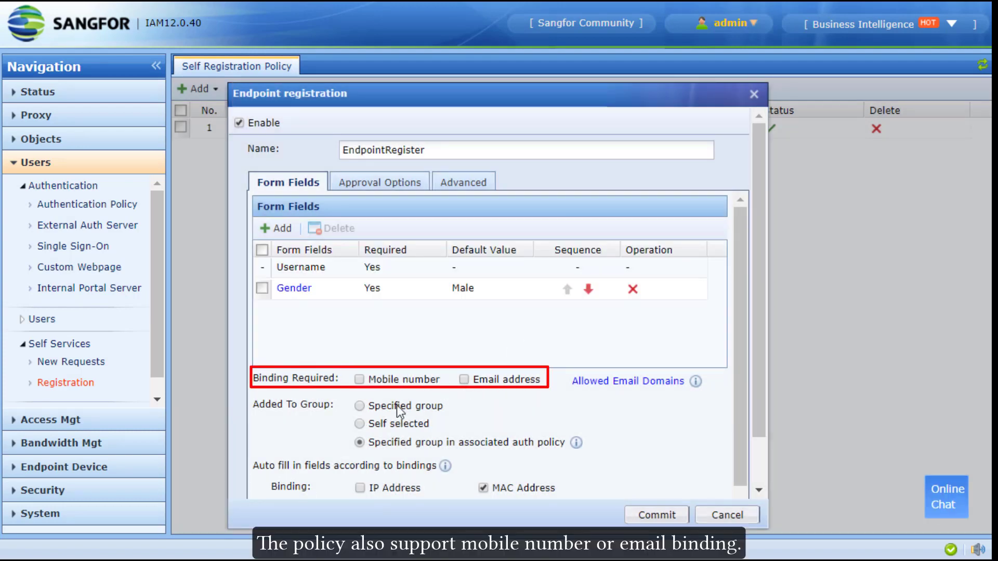
Step: Bind auto-filled fields to the IP address, review approval and validity tabs, and save
scroll(419, 448, down, 1)
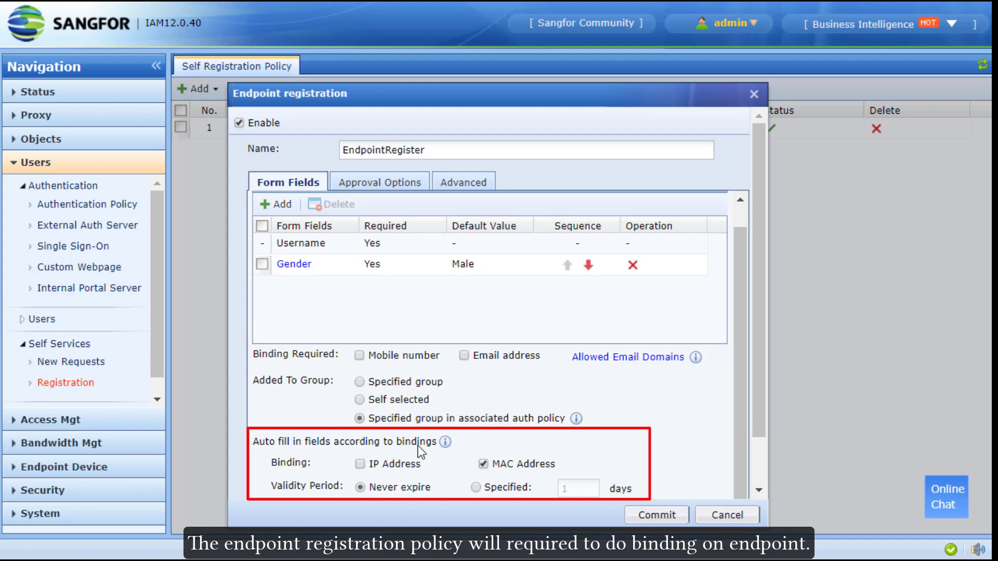
click(360, 464)
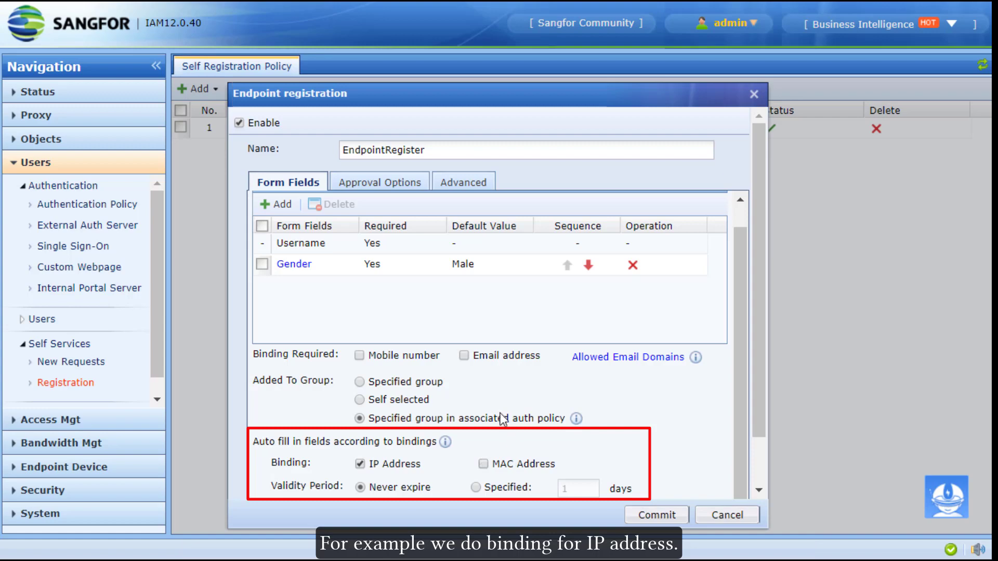
scroll(502, 419, down, 2)
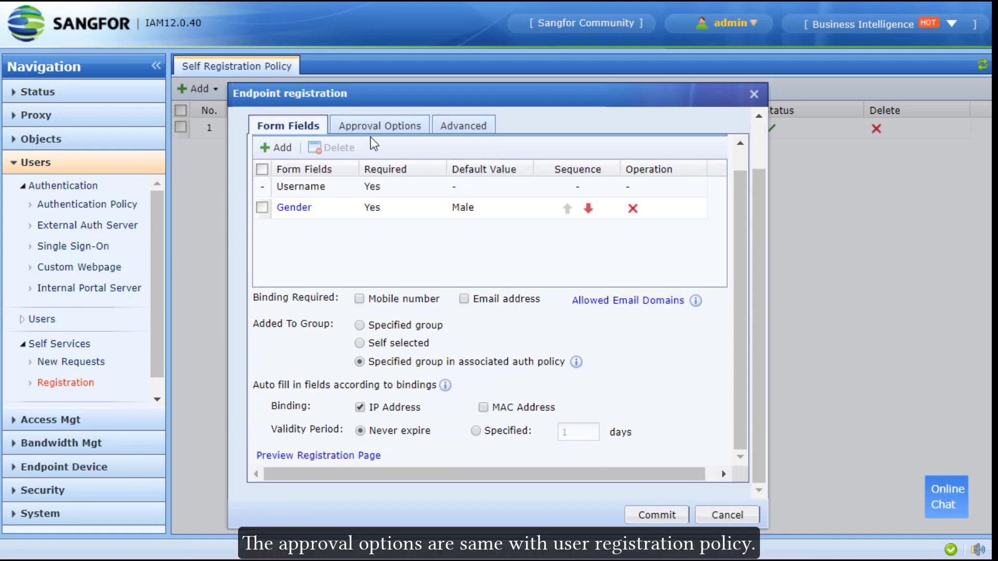
click(382, 127)
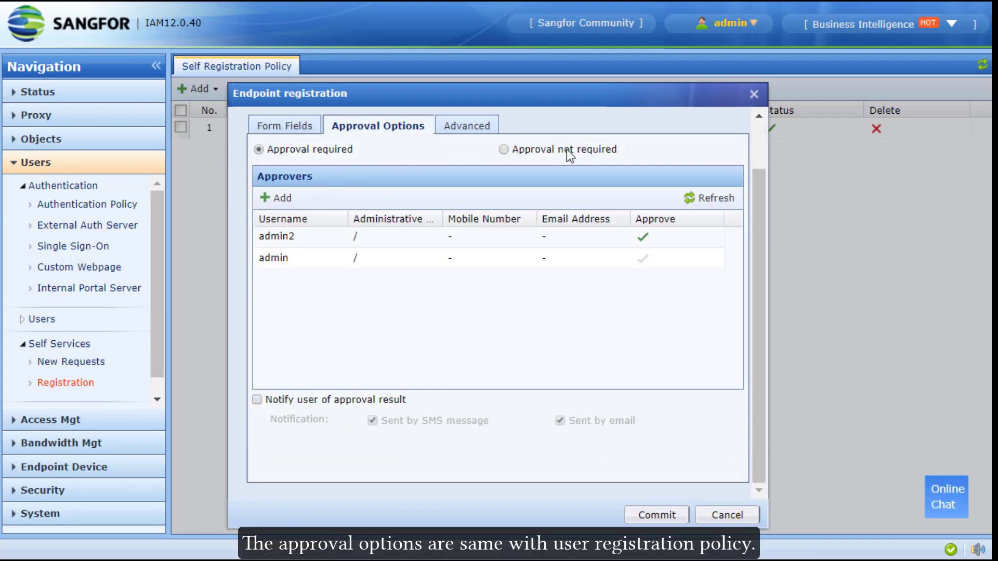
click(475, 126)
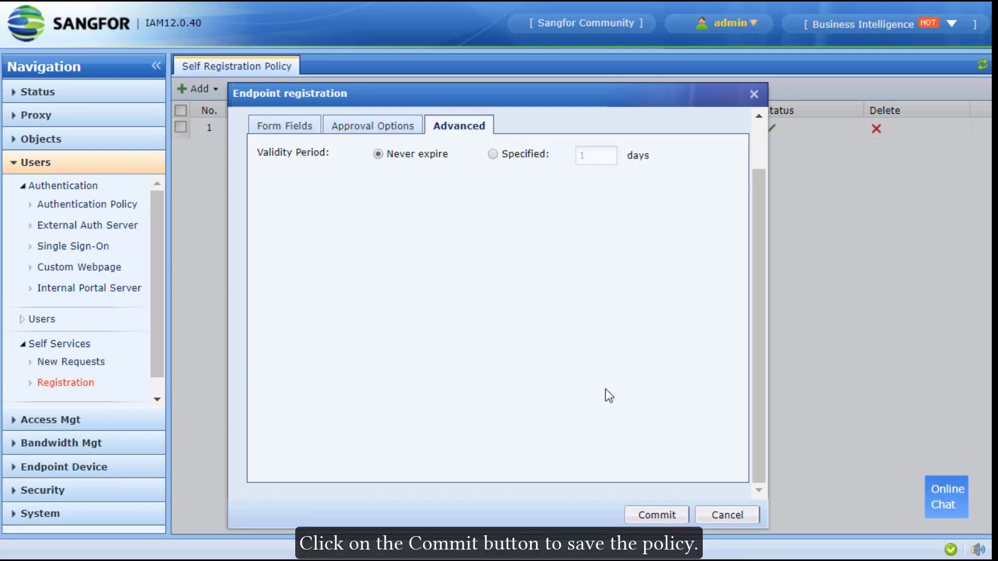
click(657, 515)
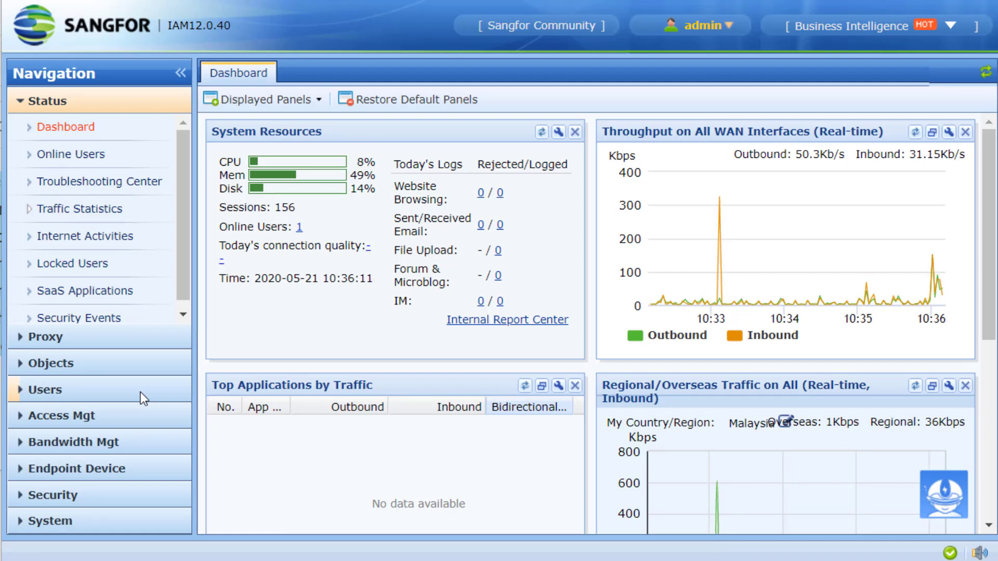
Step: Create authentication policy TestEndpoint covering IP address 10.10.10.1
click(140, 392)
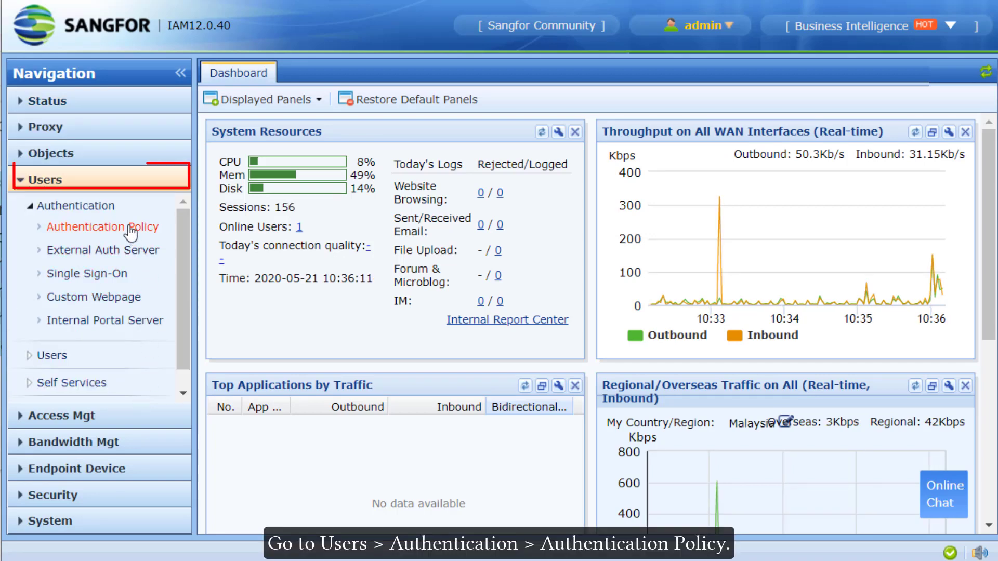
click(154, 232)
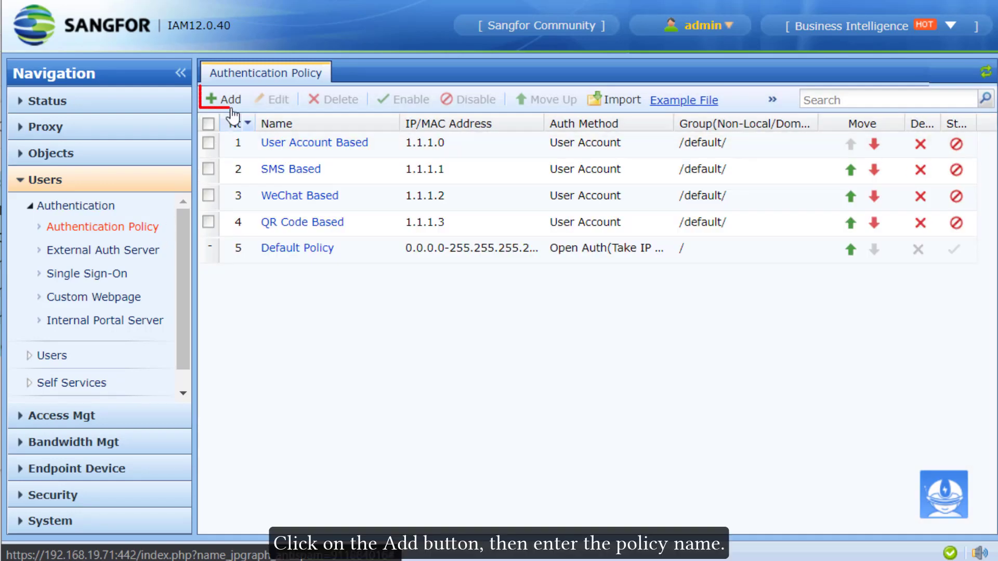
click(227, 99)
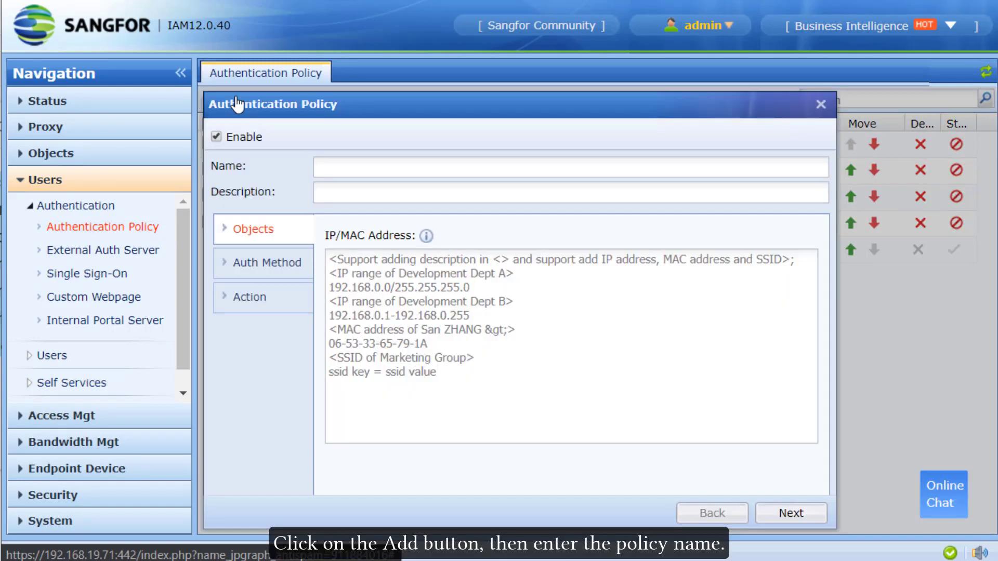
click(397, 159)
text(TestEndpoint)
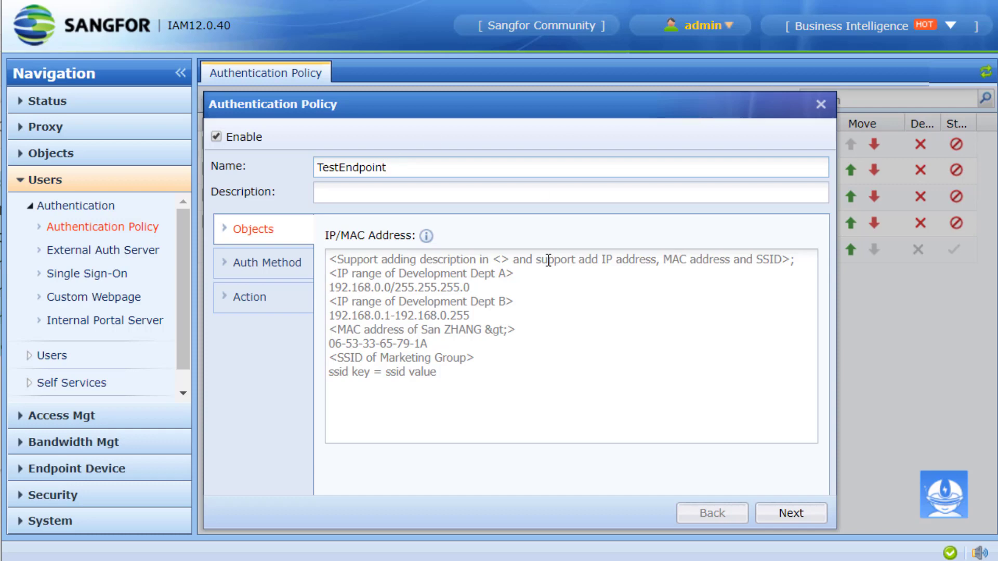
click(567, 273)
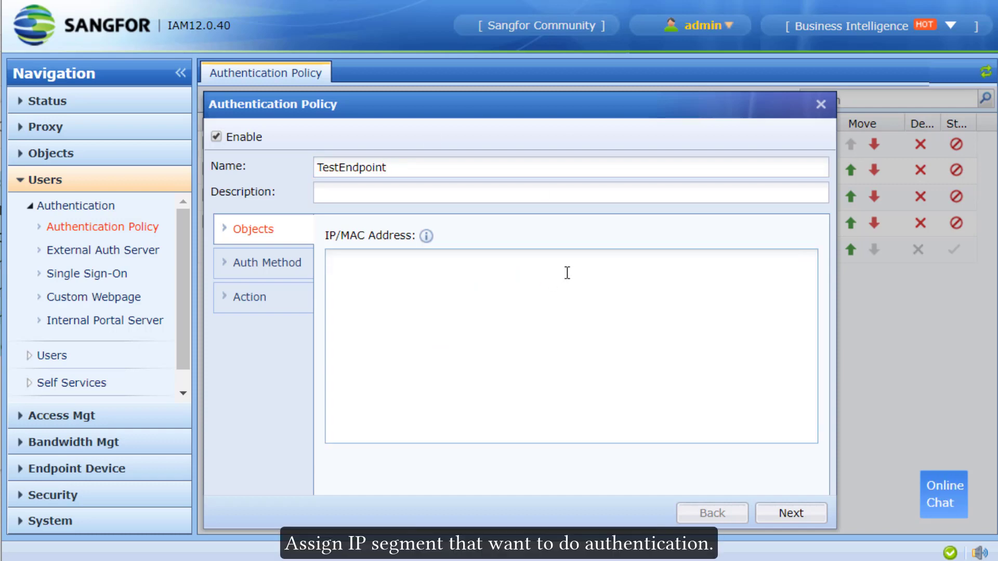
text(10.10.10.1)
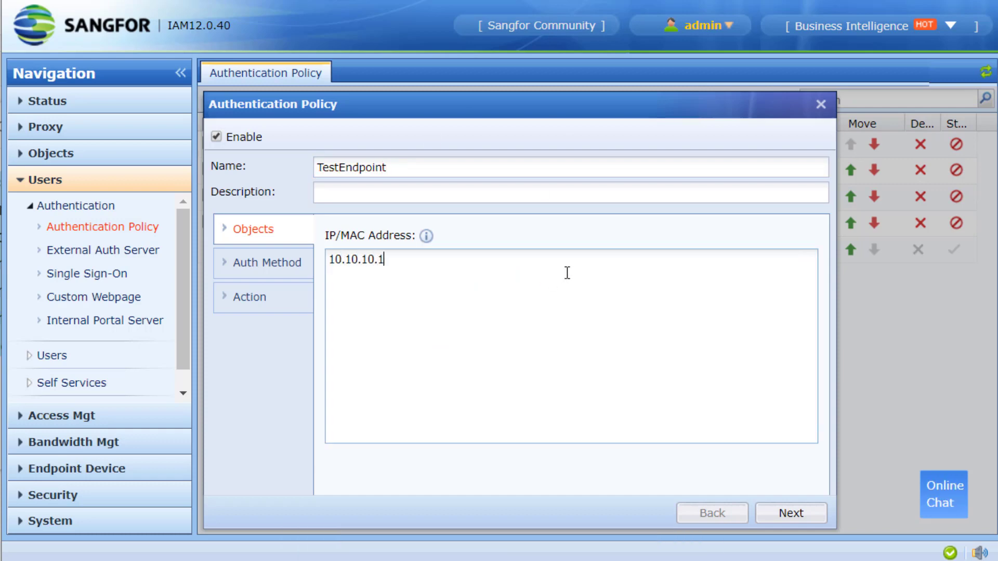
Step: Use open authentication with usernames from EndpointRegister self-registration, then save
click(286, 265)
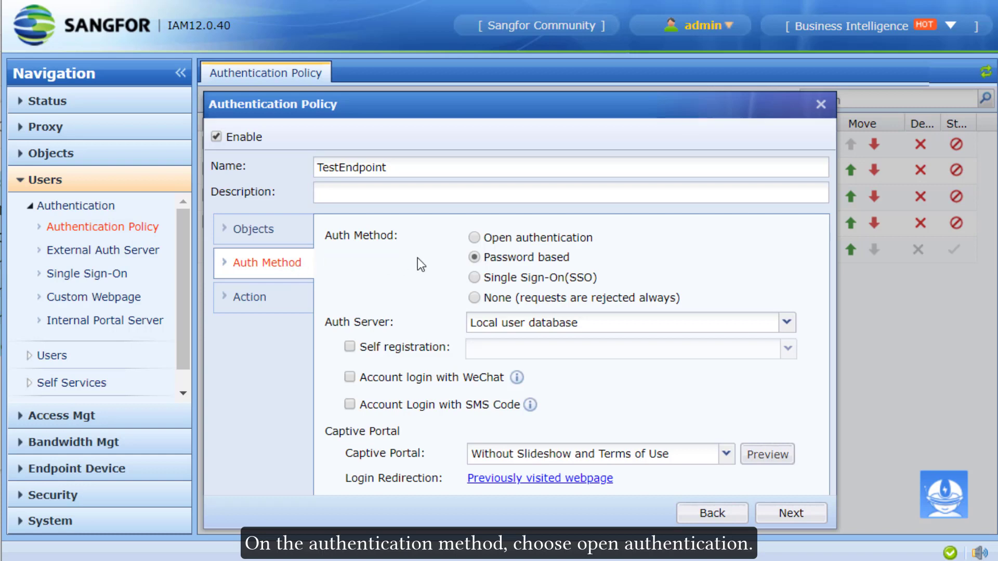
click(575, 239)
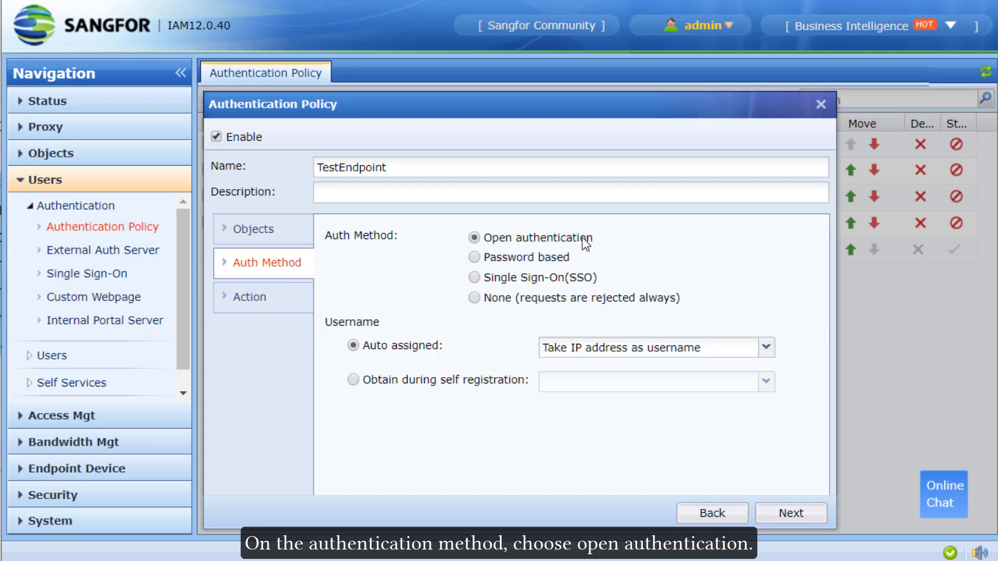
click(353, 380)
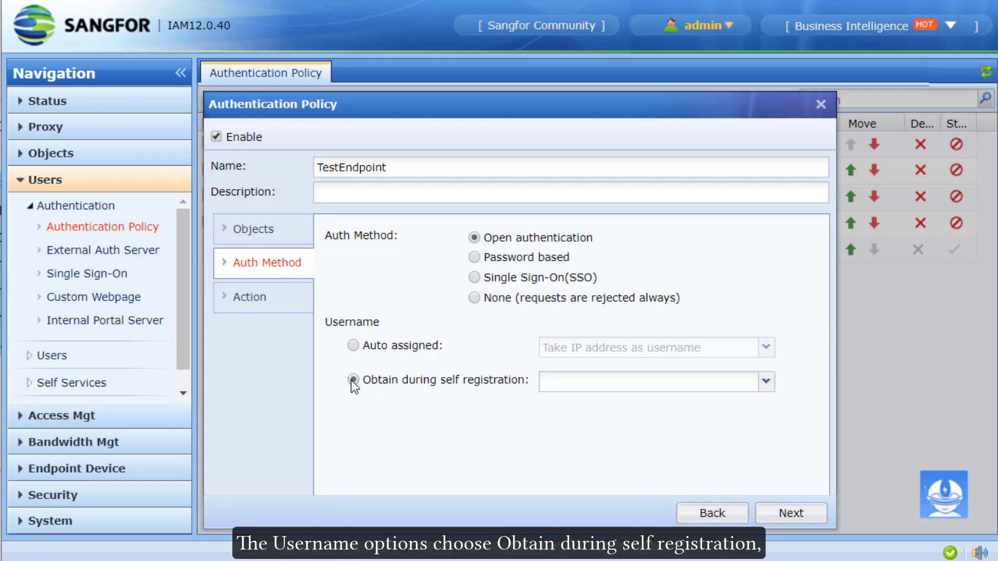
click(766, 384)
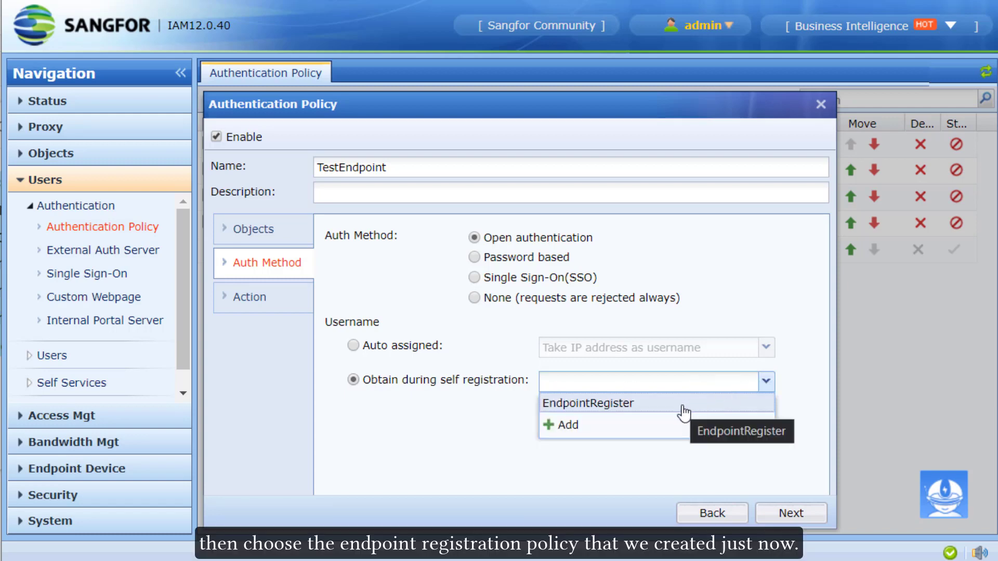
click(684, 405)
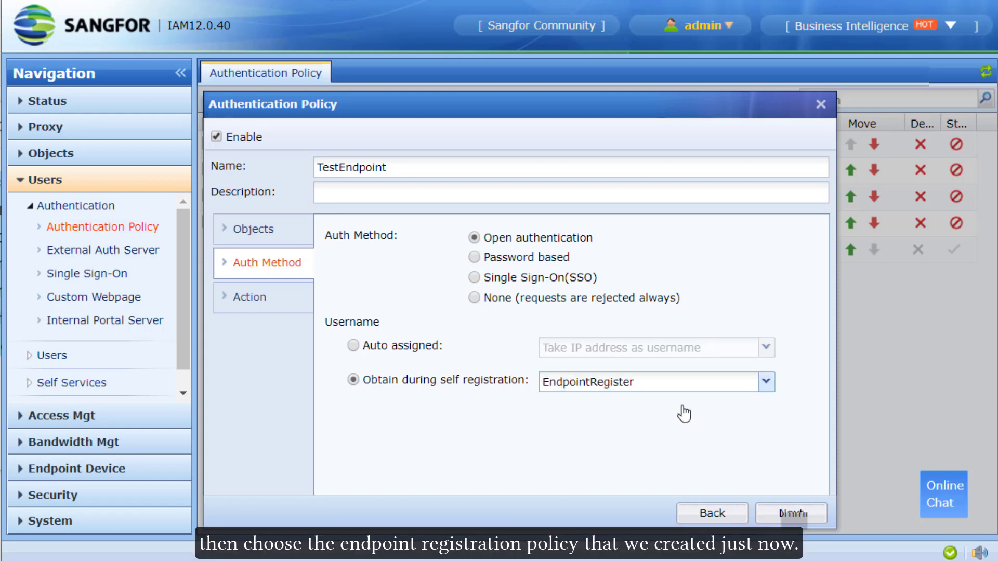
click(789, 516)
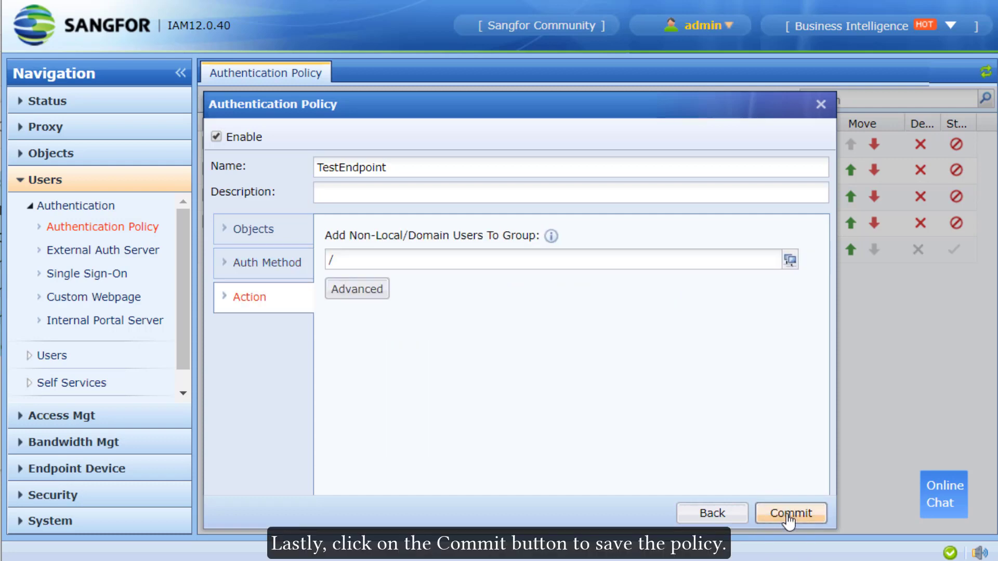
click(790, 514)
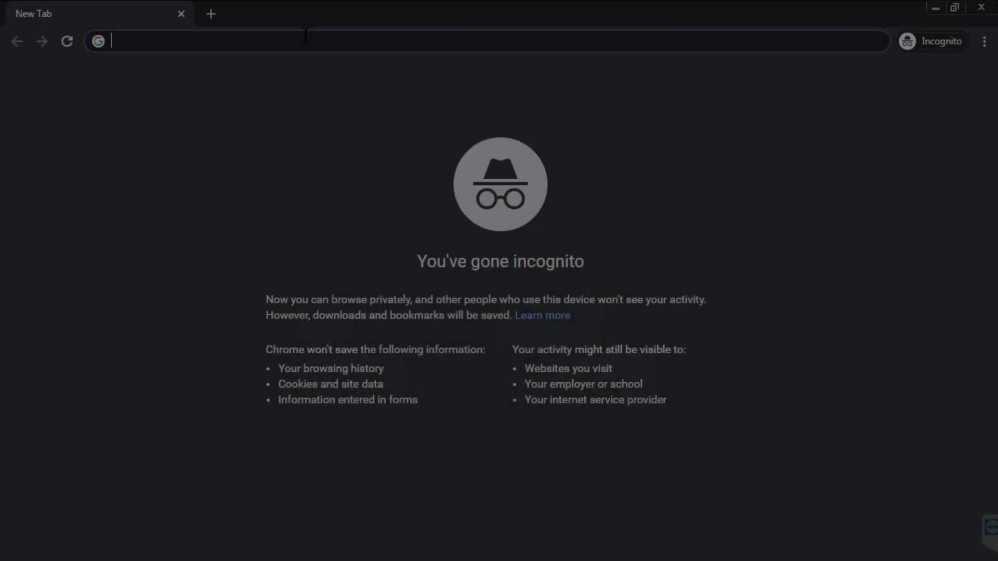
Step: Browse to google.com to reach the IAM Register portal, then register with a username and Gender Male
text(g)
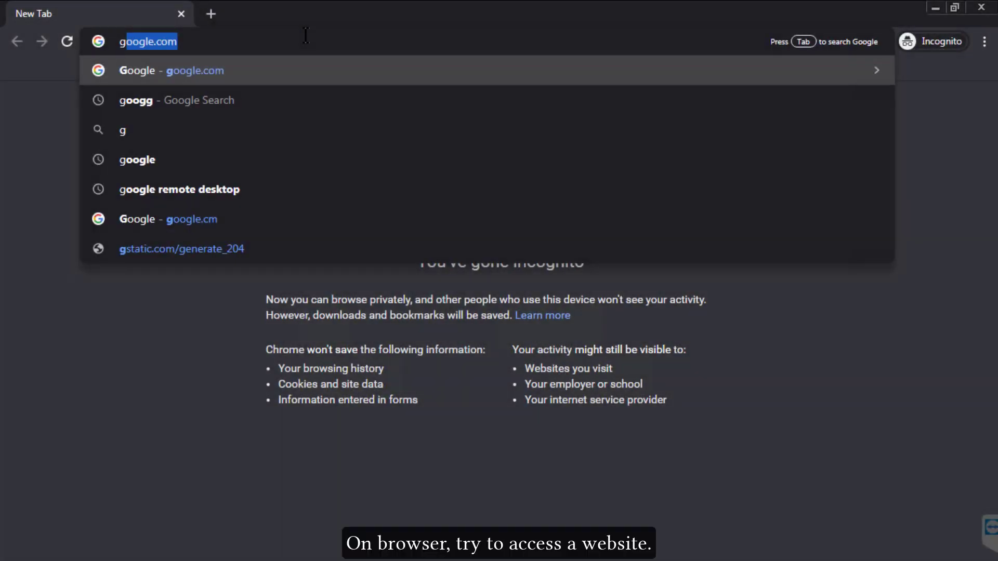
text(oogle.com)
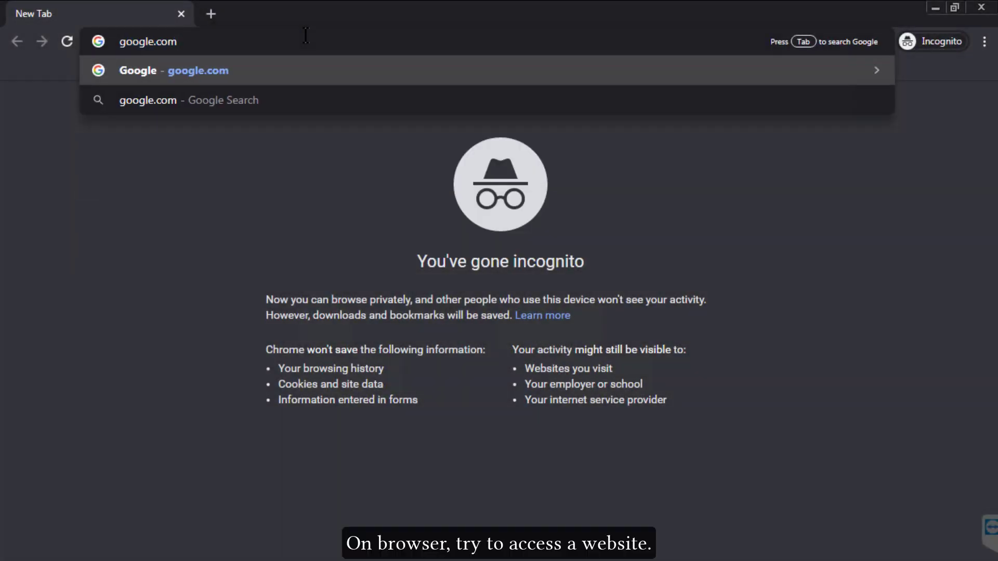
key(Return)
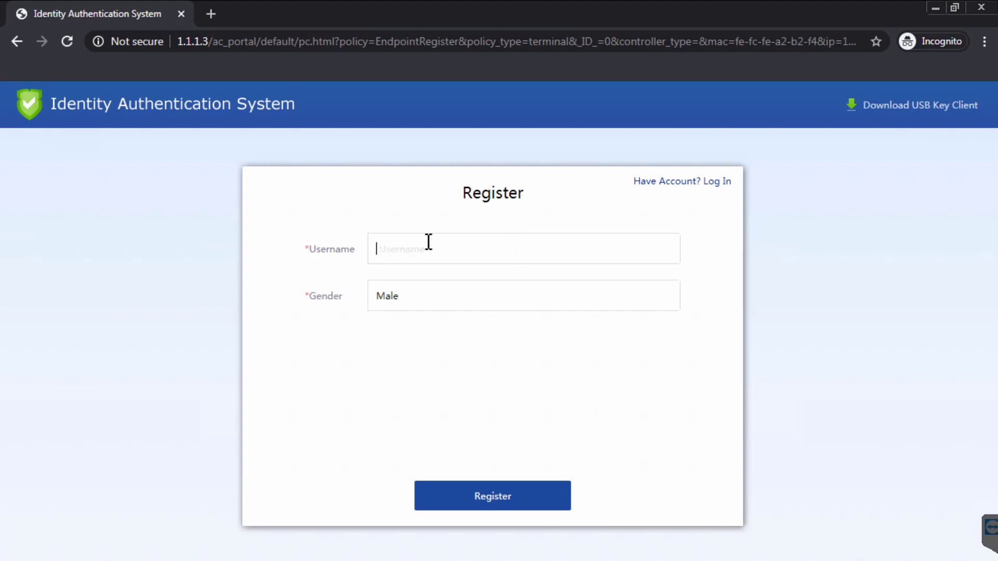
text(userendpoint)
click(482, 501)
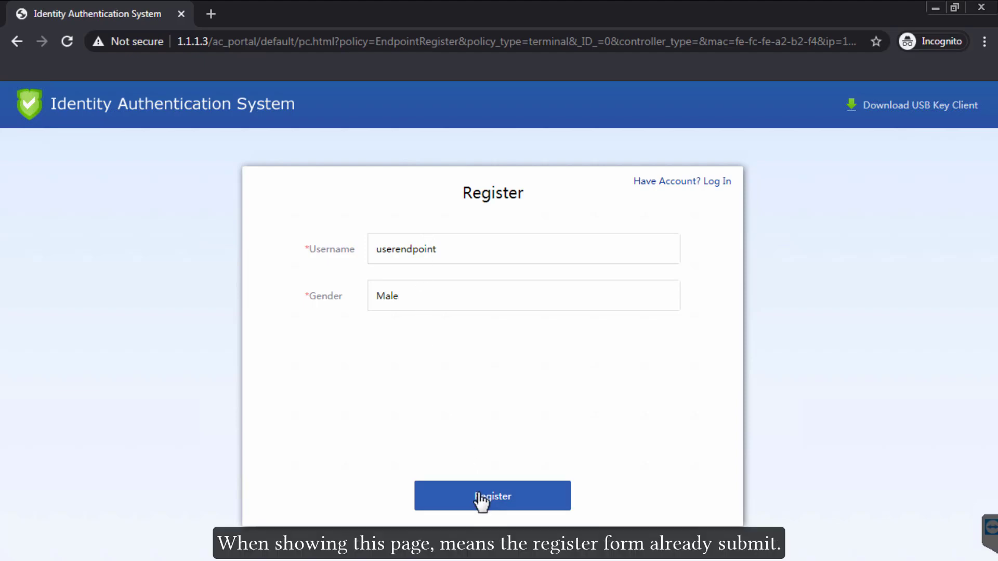